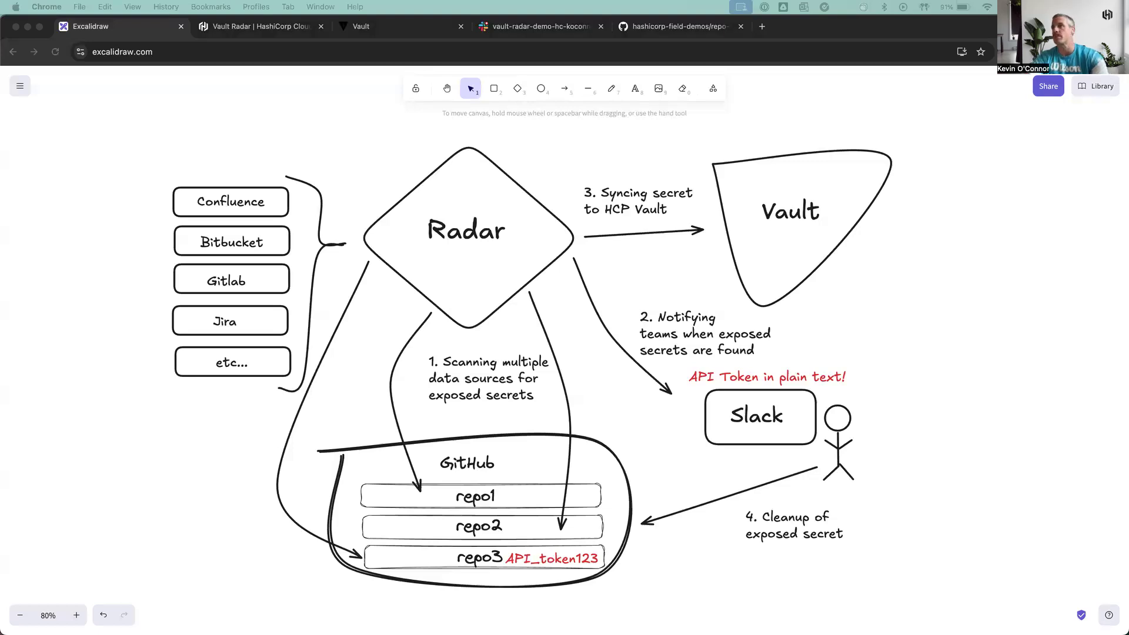
Step: Switch to HCP, go back to the project dashboard and open the Vault Radar overview of top resource risks
left_click(258, 26)
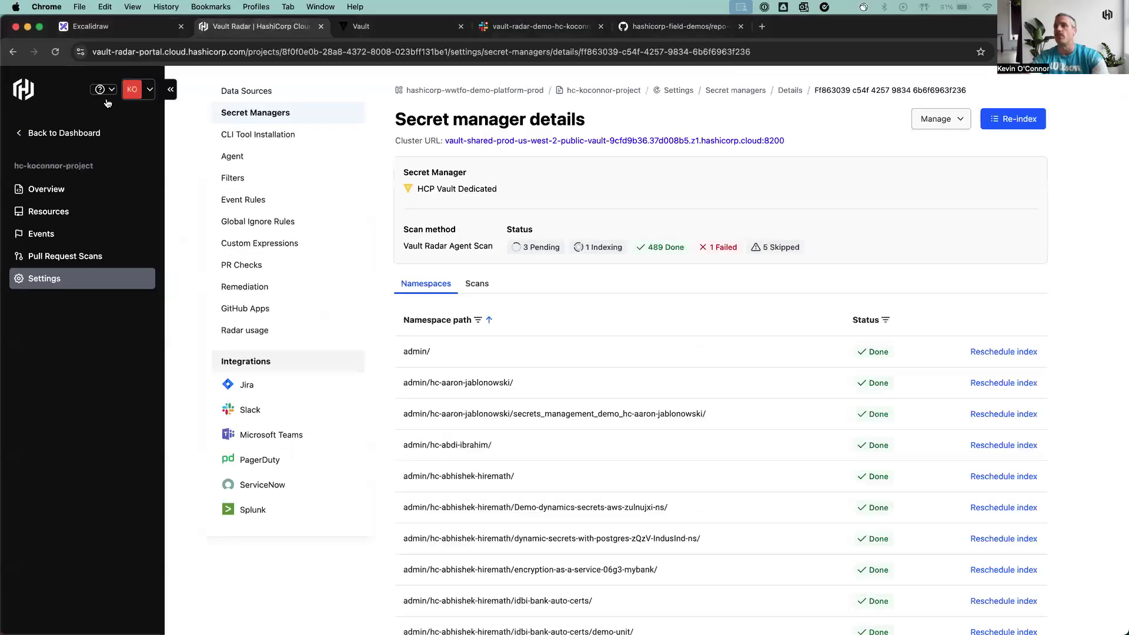
left_click(46, 134)
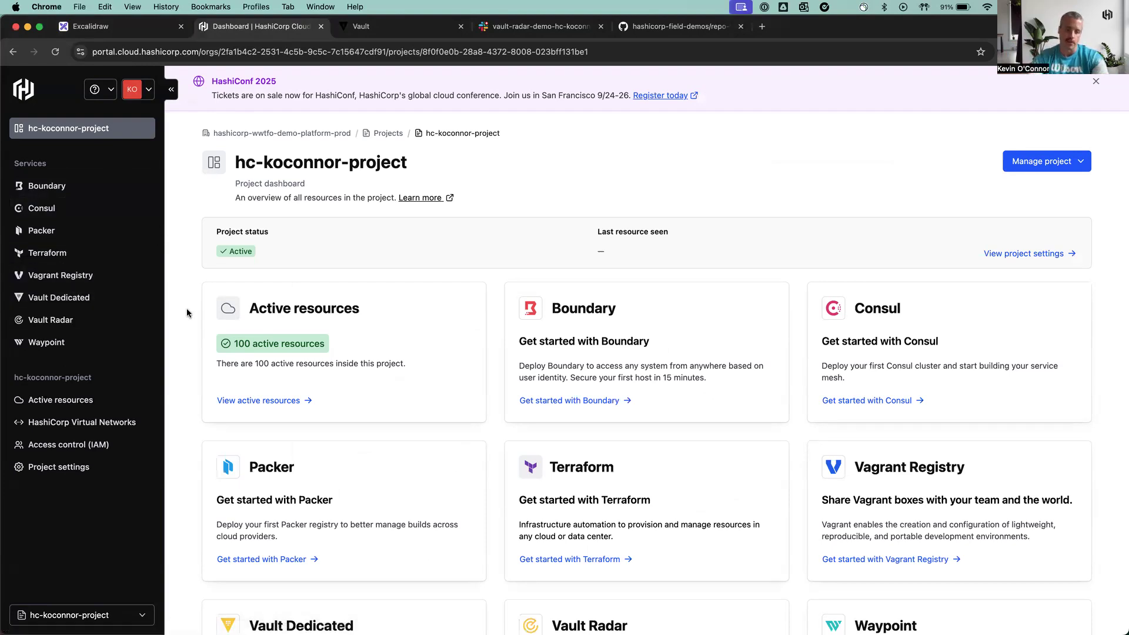
left_click(78, 318)
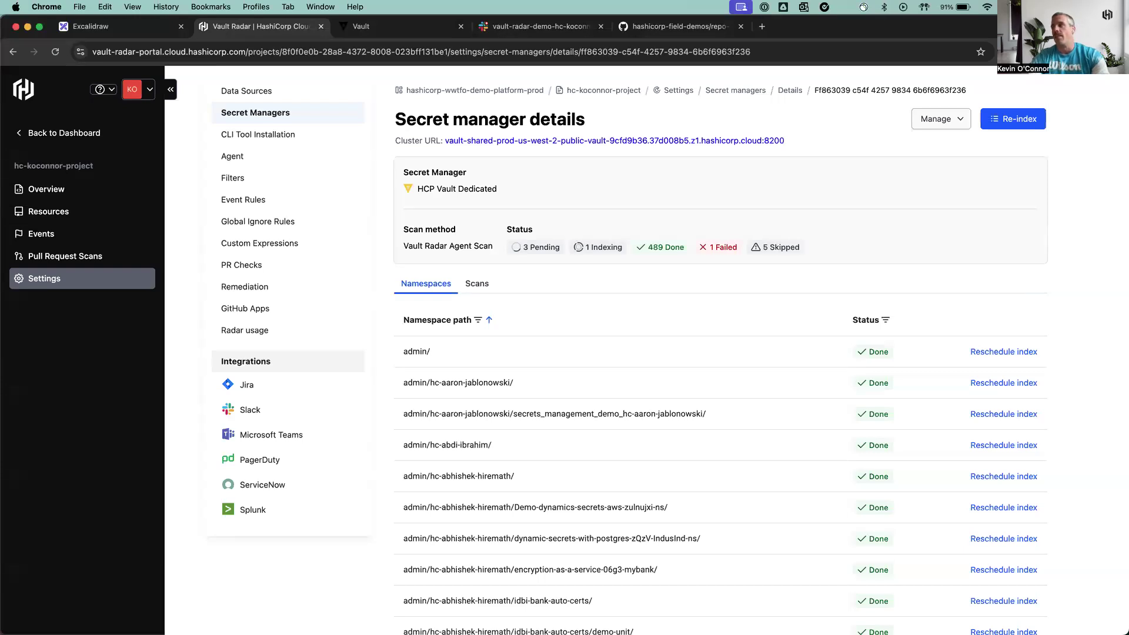
left_click(46, 189)
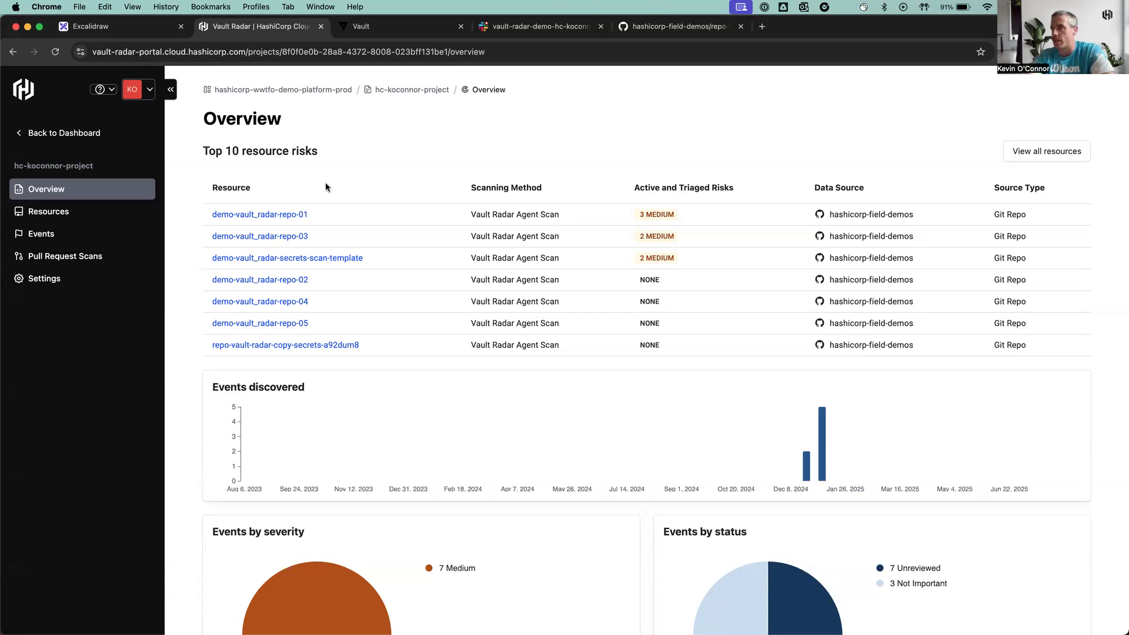
Step: Open the secrets events for demo-vault_radar-repo-01 and expand the details of the first Atlassian Cloud API token event
left_click(274, 214)
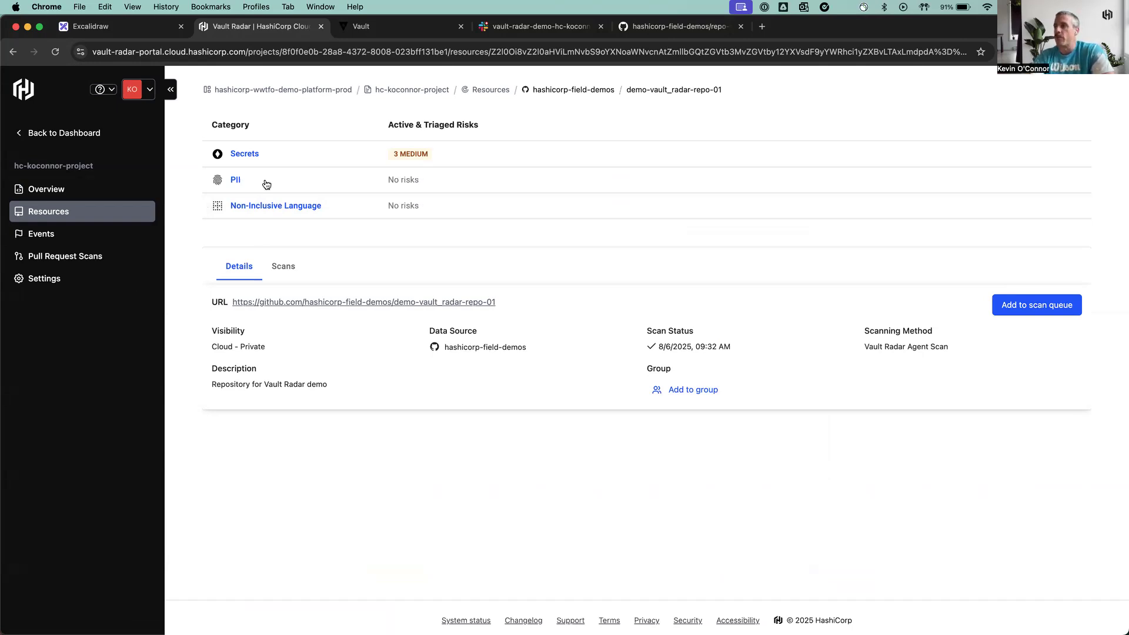
left_click(394, 154)
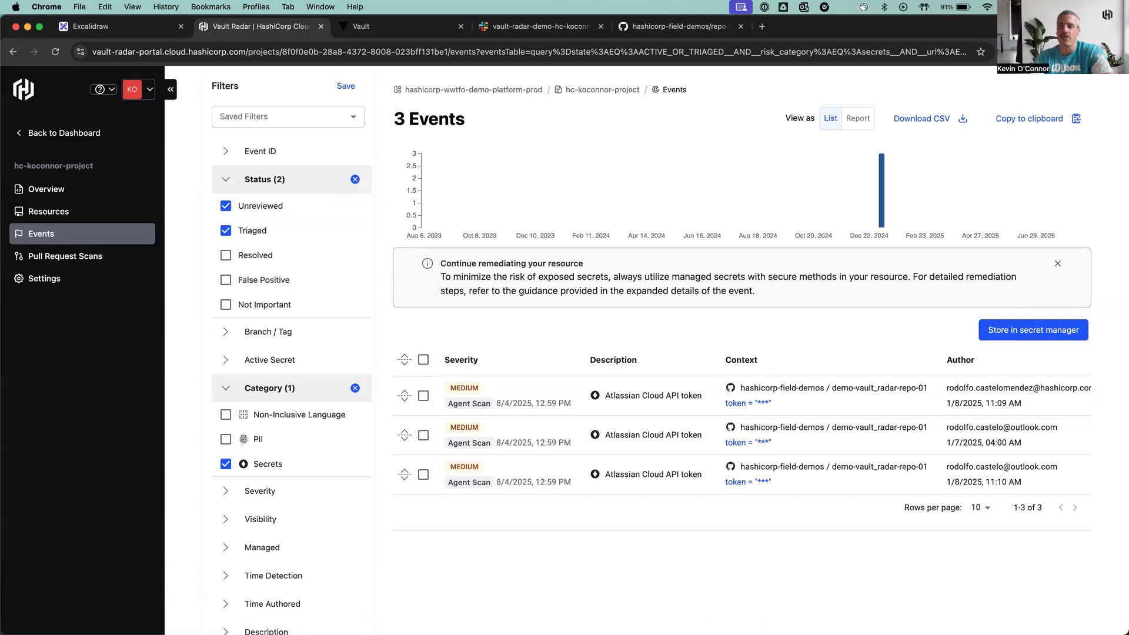
left_click(405, 396)
scroll(430, 476, "down", 2)
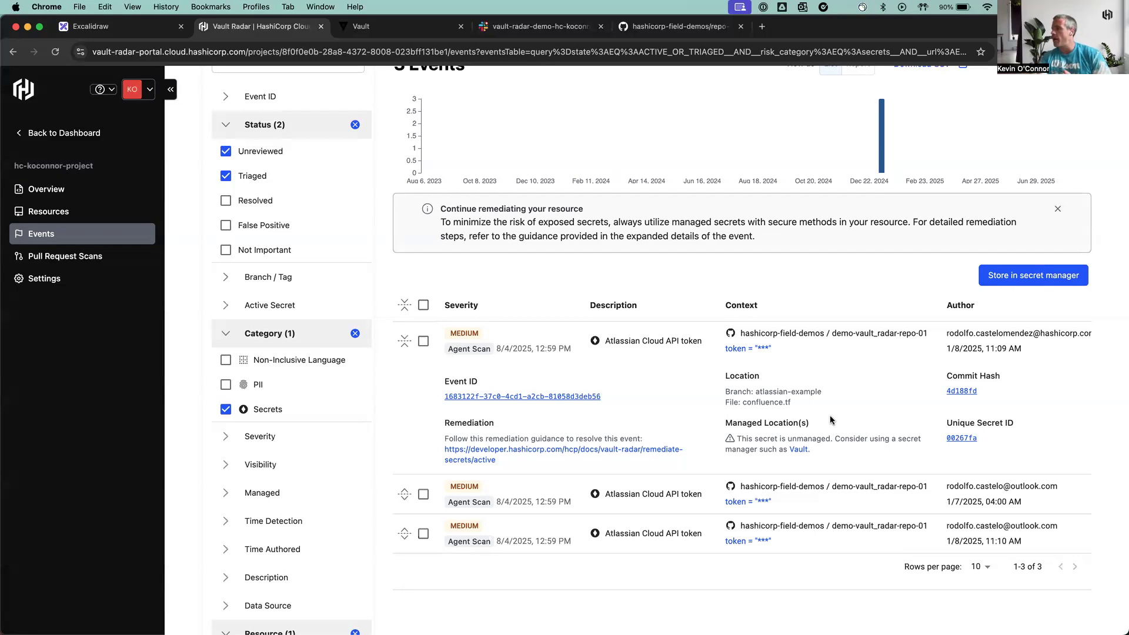
Step: Review the status options offered for the first Atlassian Cloud API token event without choosing one
scroll(867, 386, "right", 5)
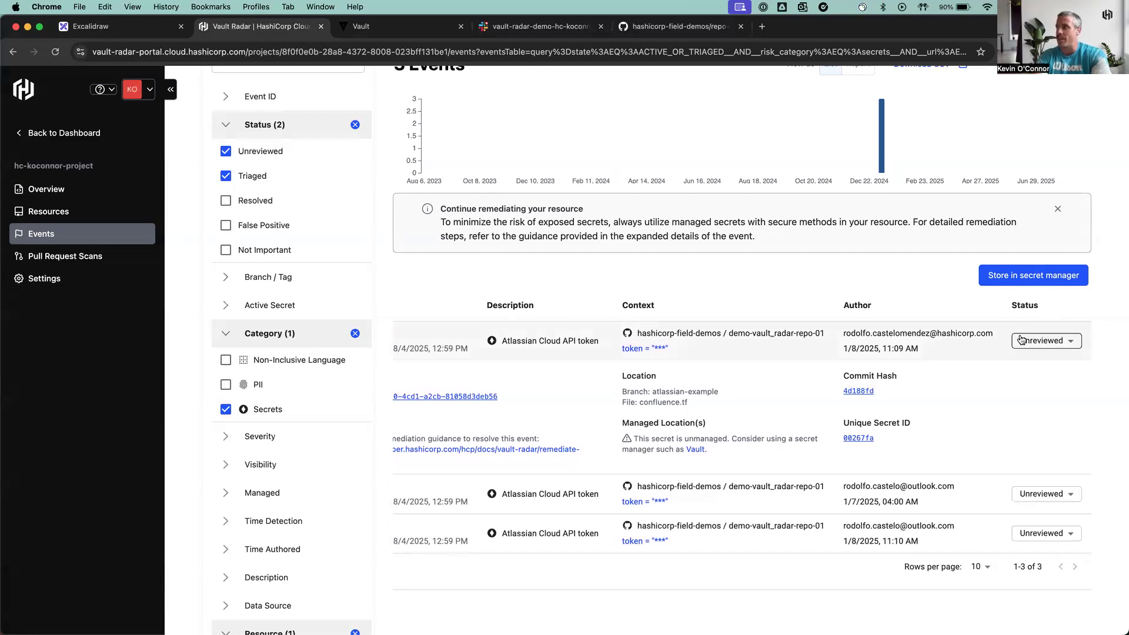
left_click(1050, 344)
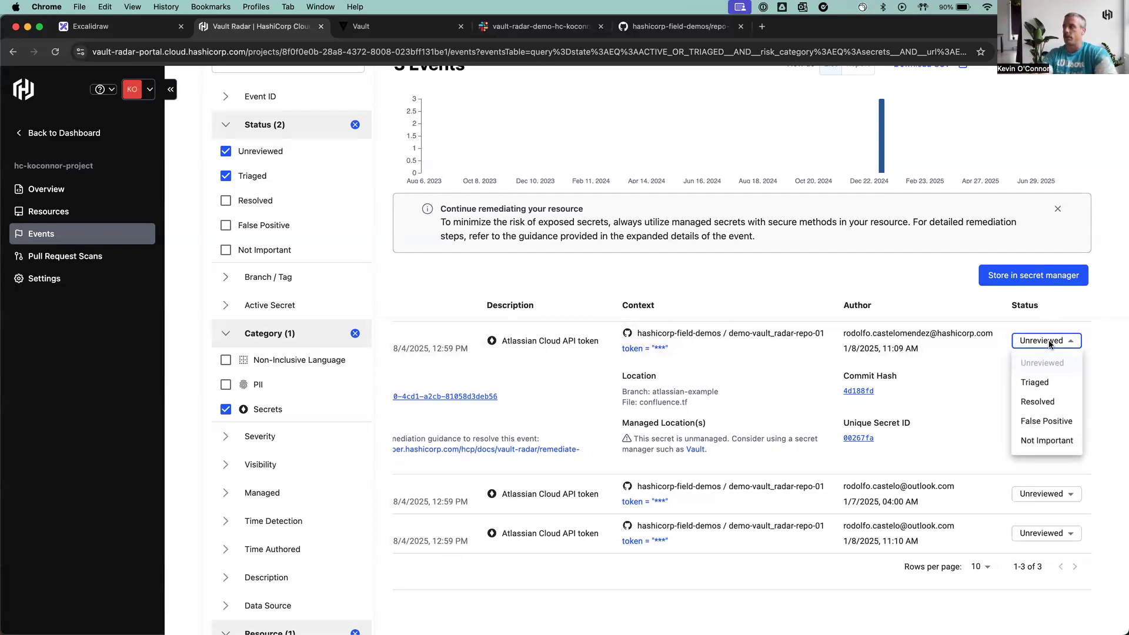
left_click(1010, 363)
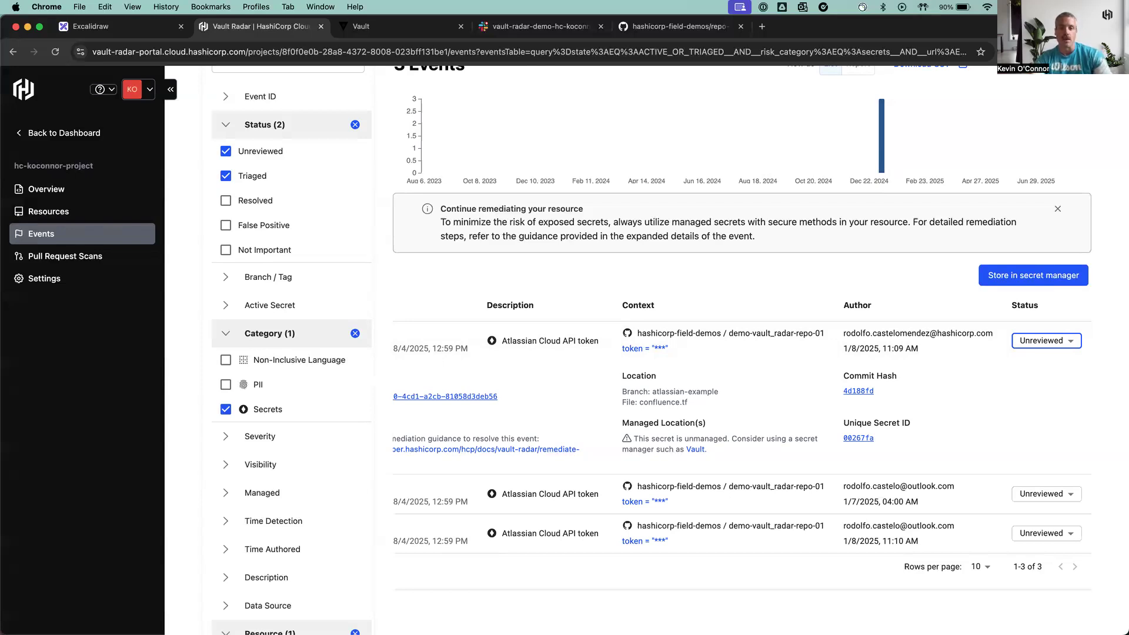
Step: Start adding a data source with the HCP Vault Radar Scan method to view the supported code servers and content libraries
left_click(59, 281)
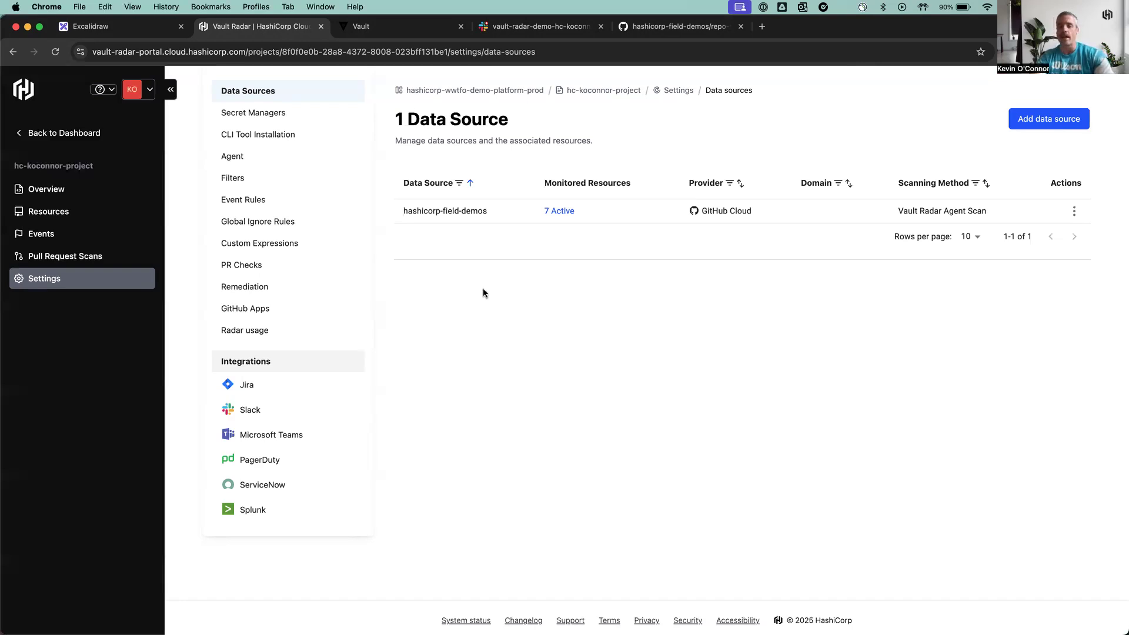
left_click(1041, 123)
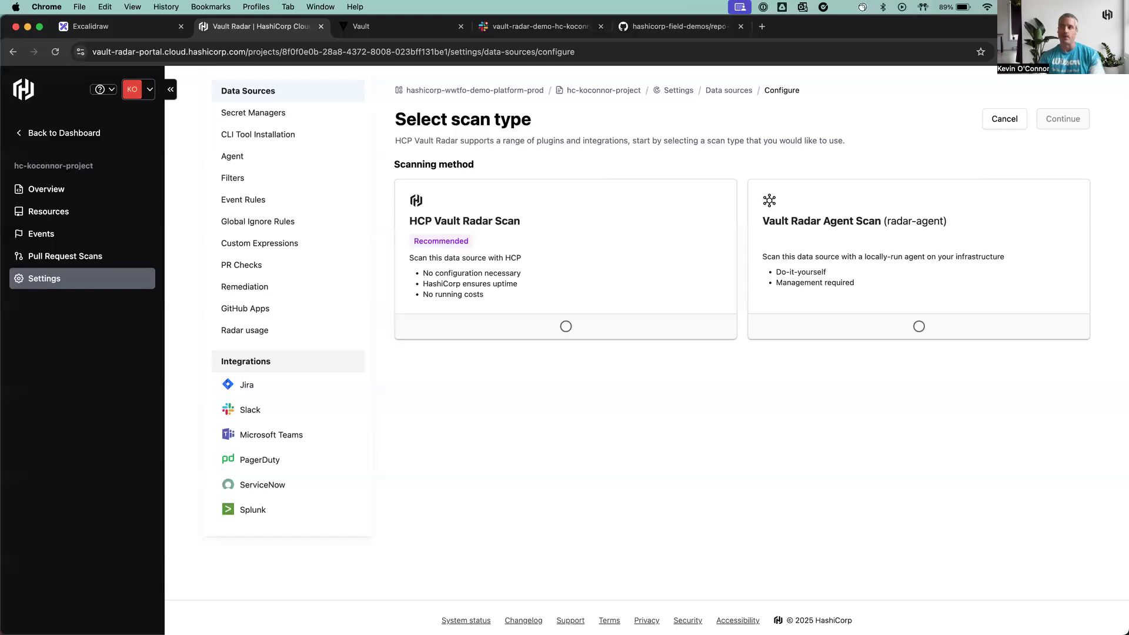
left_click(566, 326)
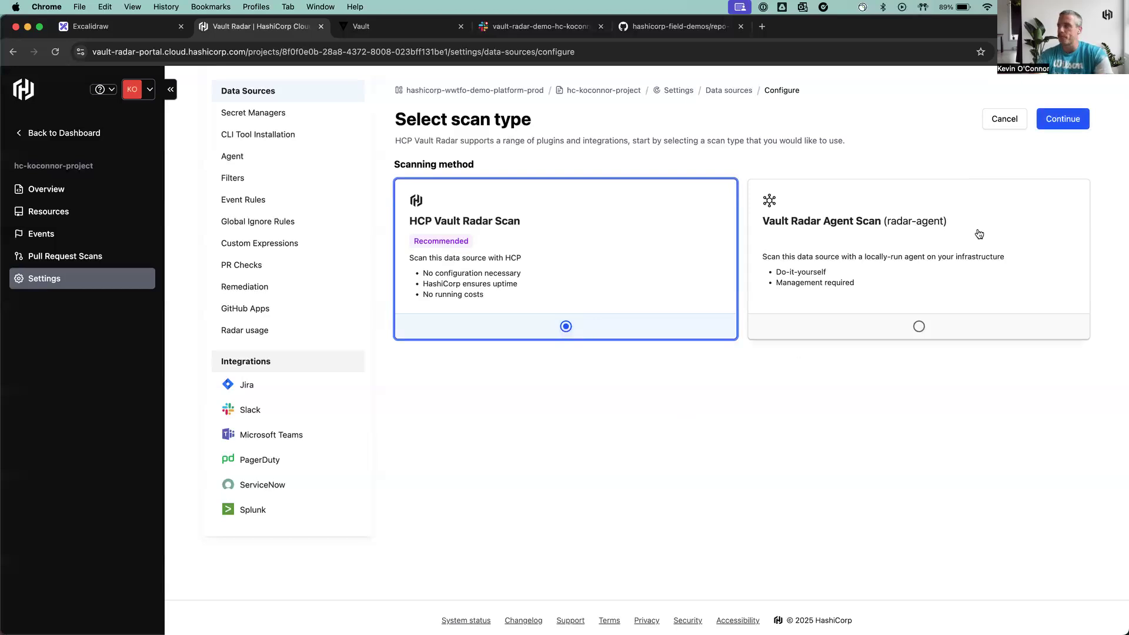
left_click(1064, 120)
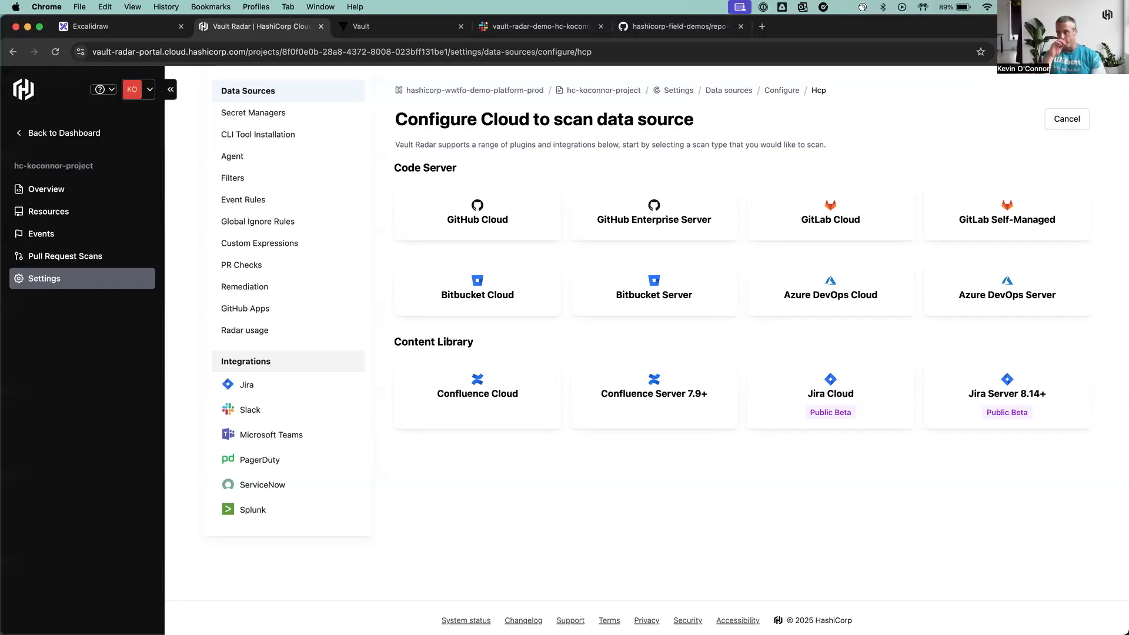
Step: Review the details of the connected HCP Vault Dedicated secret manager and the status of the radar-agent
left_click(300, 118)
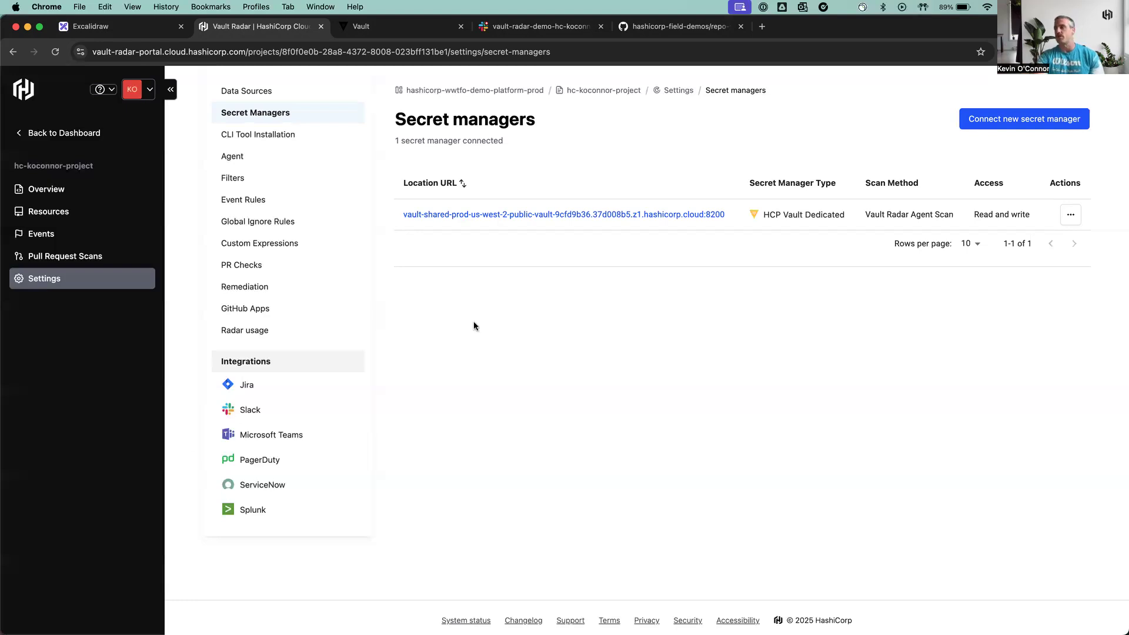
left_click(481, 215)
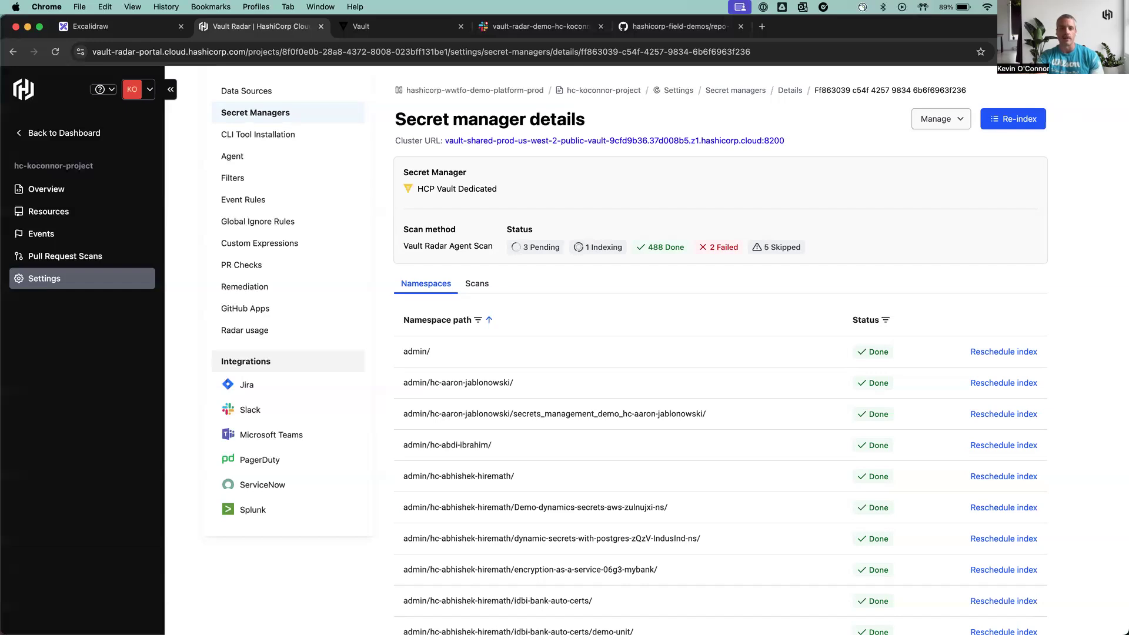
left_click(270, 162)
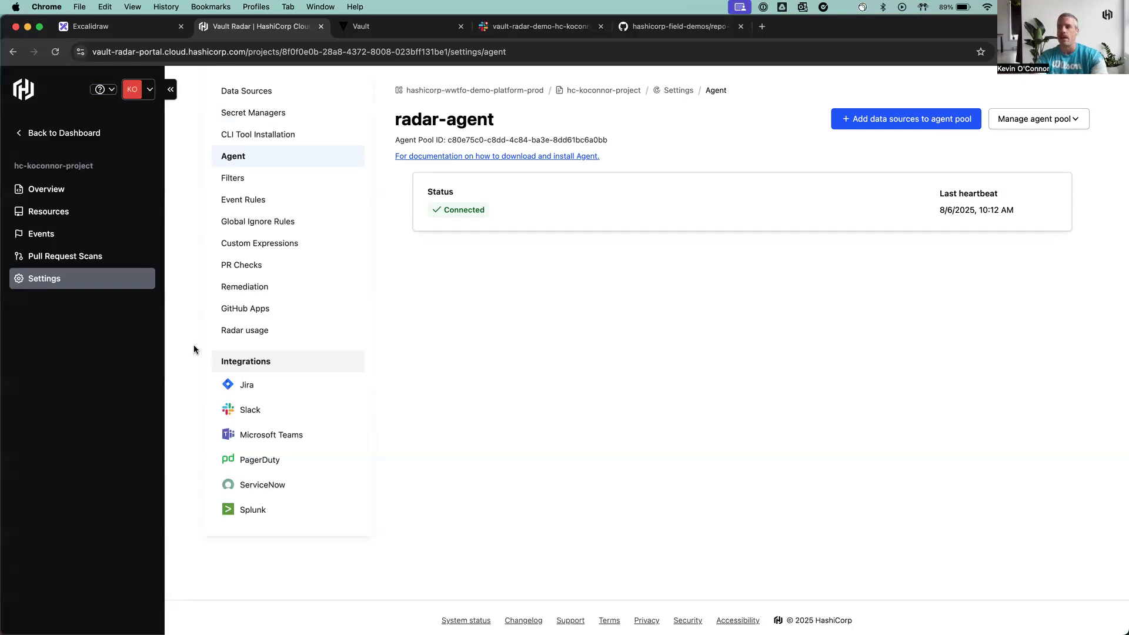
Step: Review the remediation guidance and the remediation actions that map repositories to secret manager paths
left_click(285, 288)
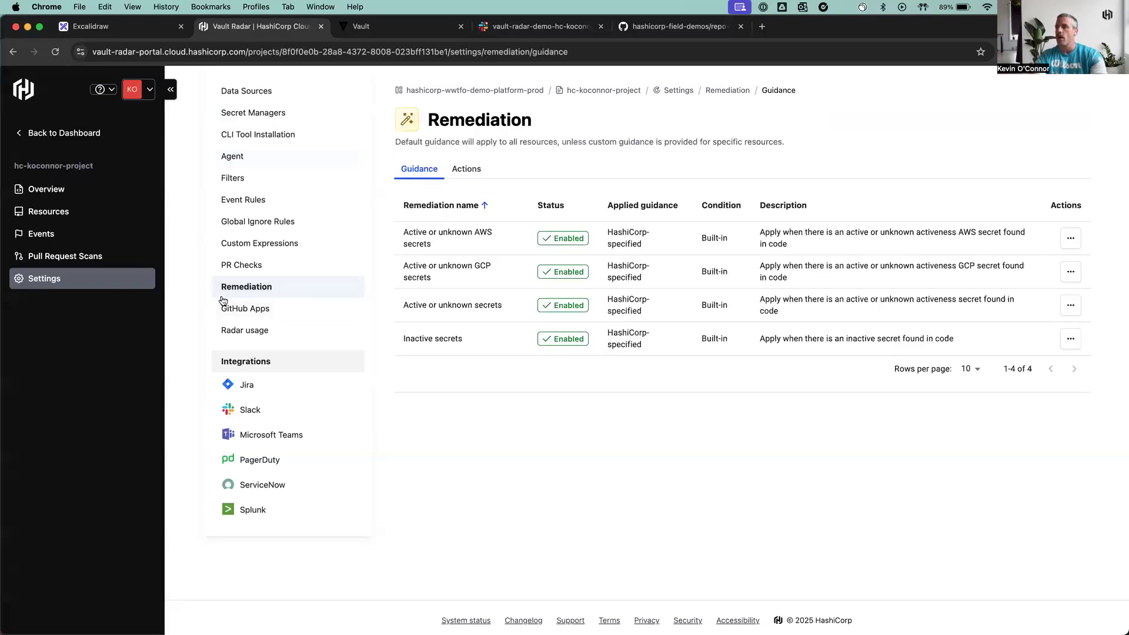
left_click(465, 170)
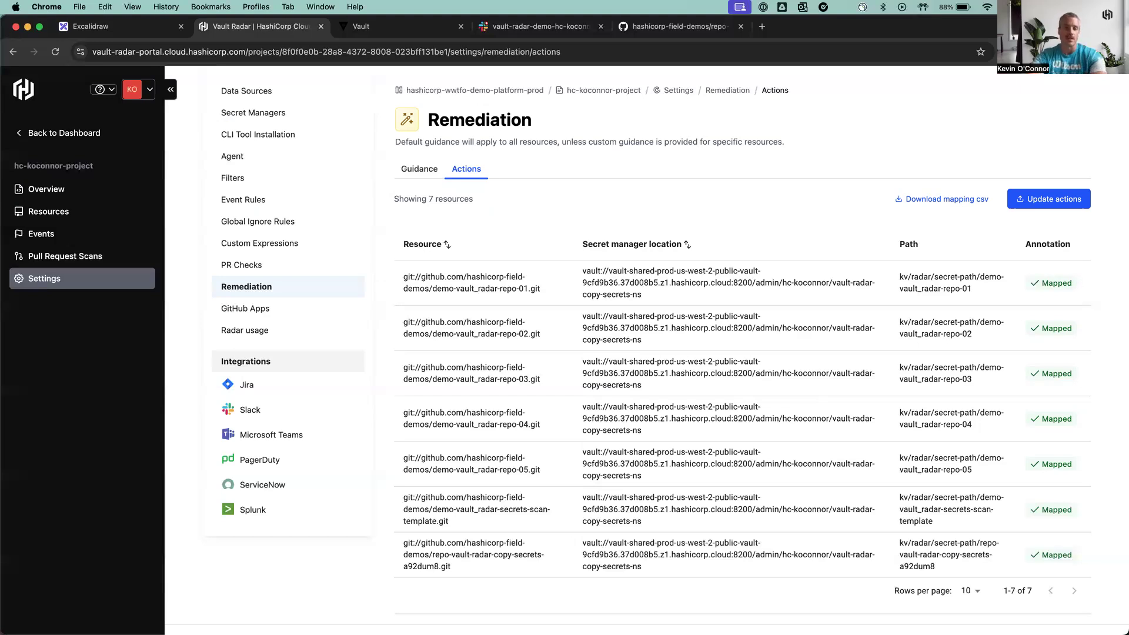
Step: Open the resource details of repo-vault-radar-copy-secrets-a92dum8 and its GitHub repository in a separate browser tab
left_click(95, 218)
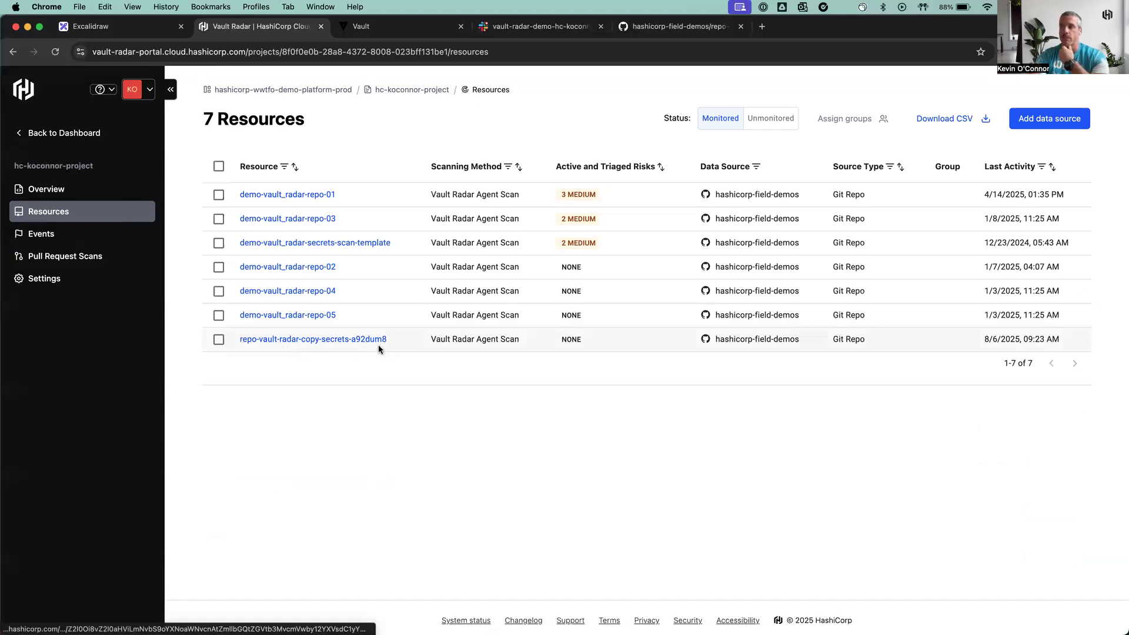
left_click(346, 338)
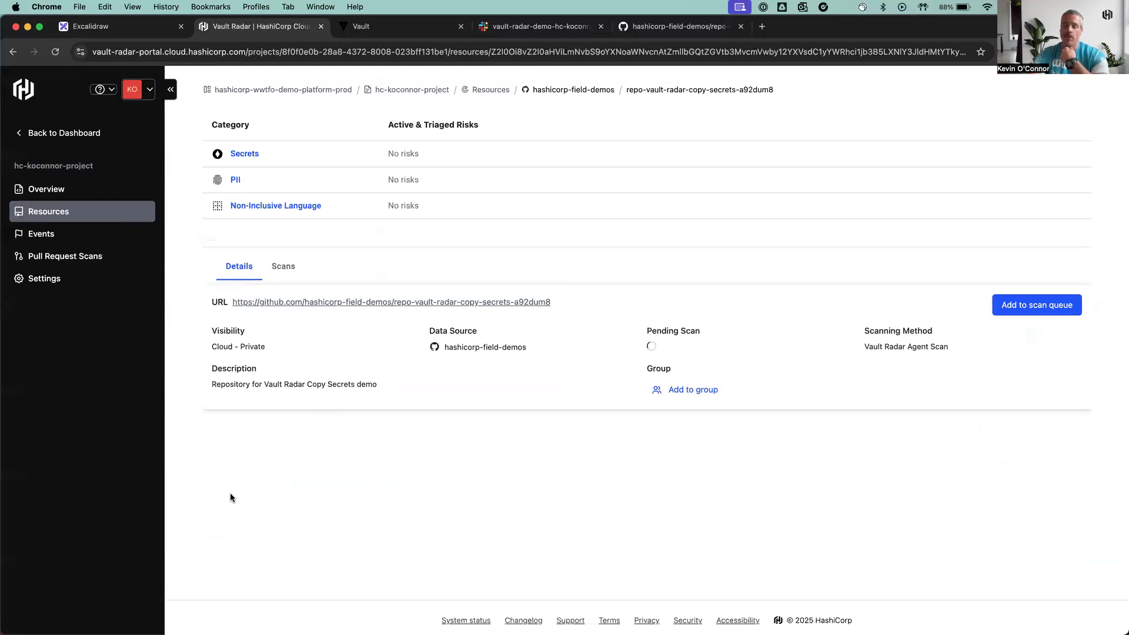
scroll(230, 497, "down", 1)
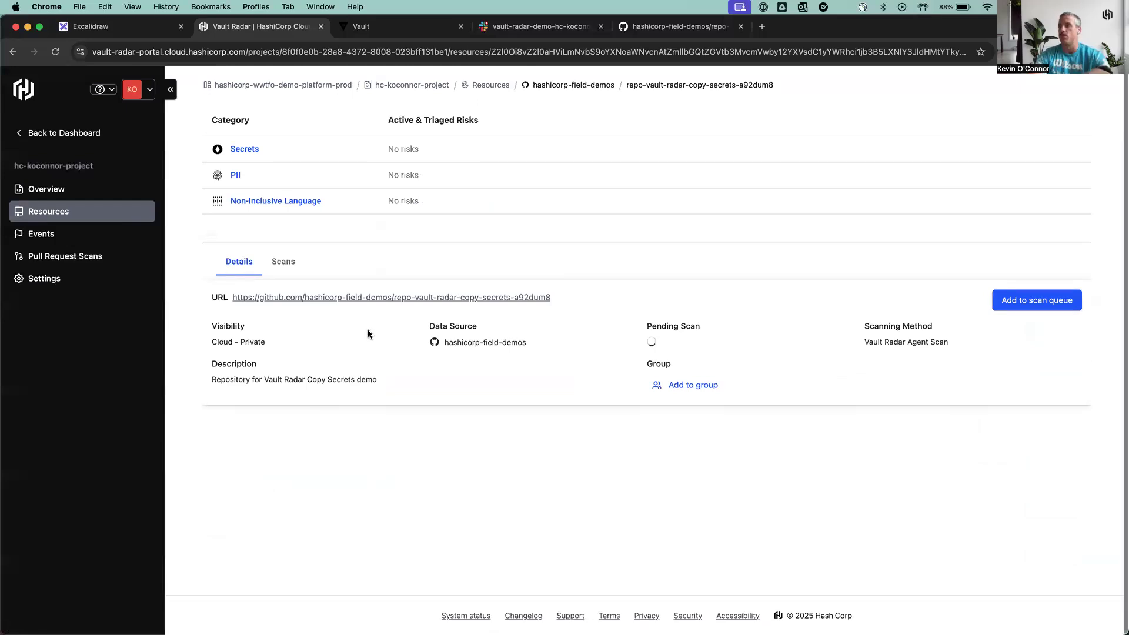
left_click(368, 297, "super")
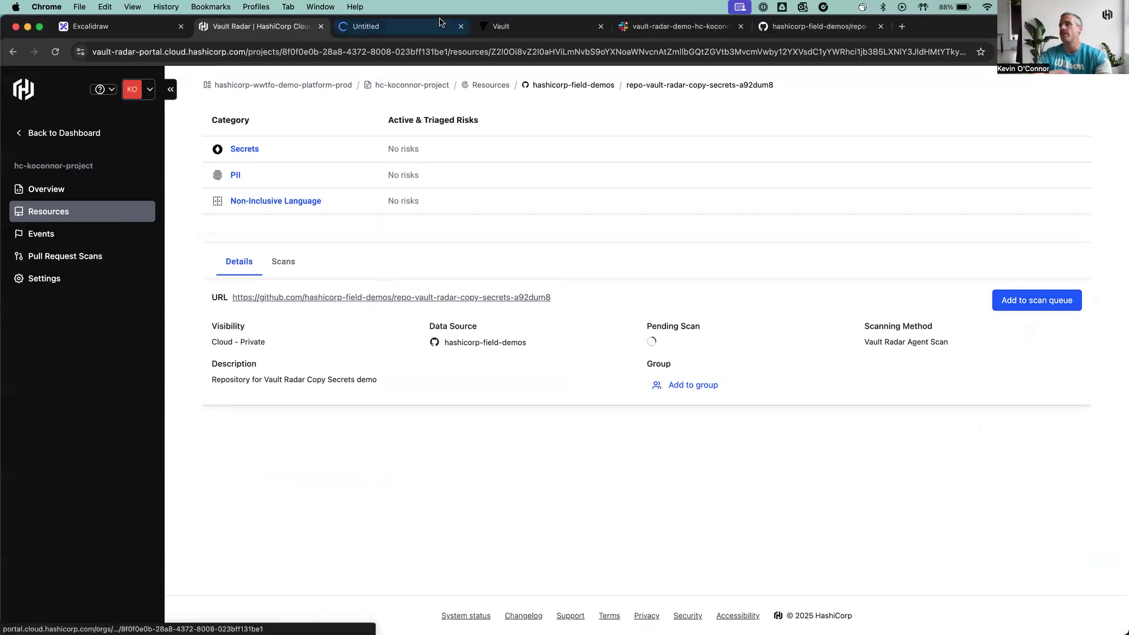
left_click(423, 28)
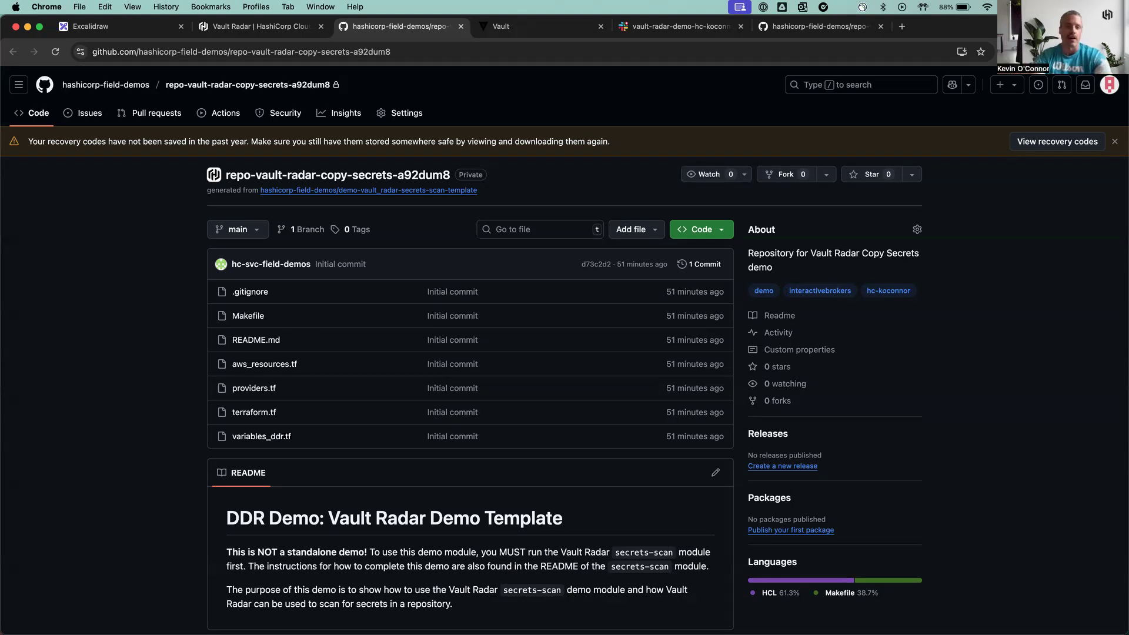
Step: Create a new file named confluence.tf on the repository's main branch
left_click(642, 230)
left_click(650, 255)
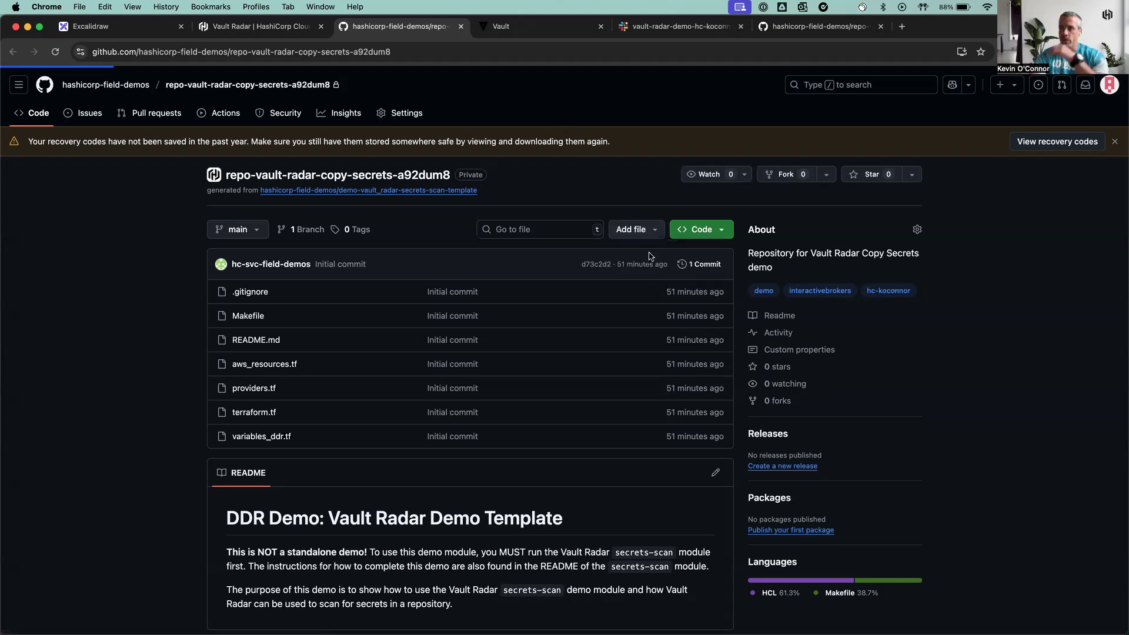
left_click(305, 174)
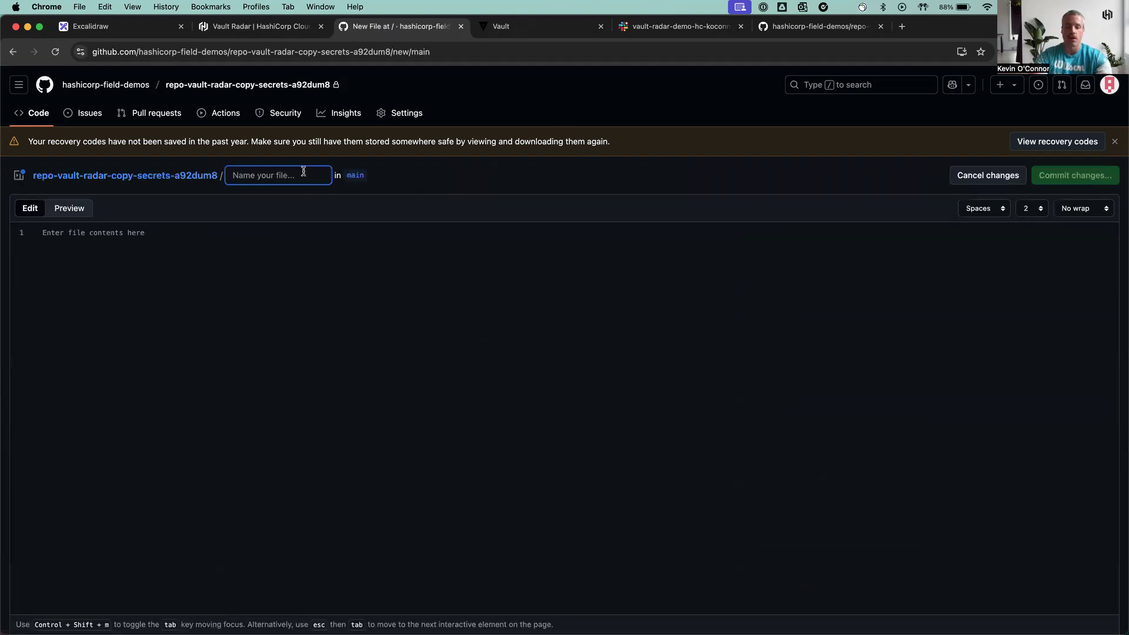
type("confluence.tf")
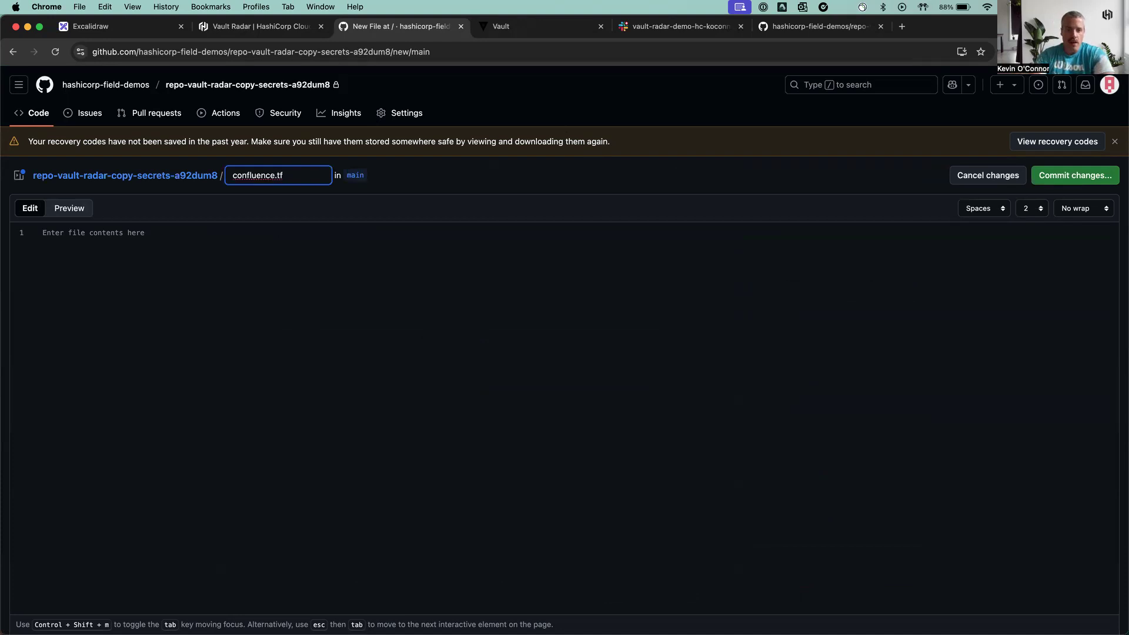
Step: Paste the copied Terraform code with the Confluence provider, its API token and the default page resource into confluence.tf, and highlight the token
key("super+Tab")
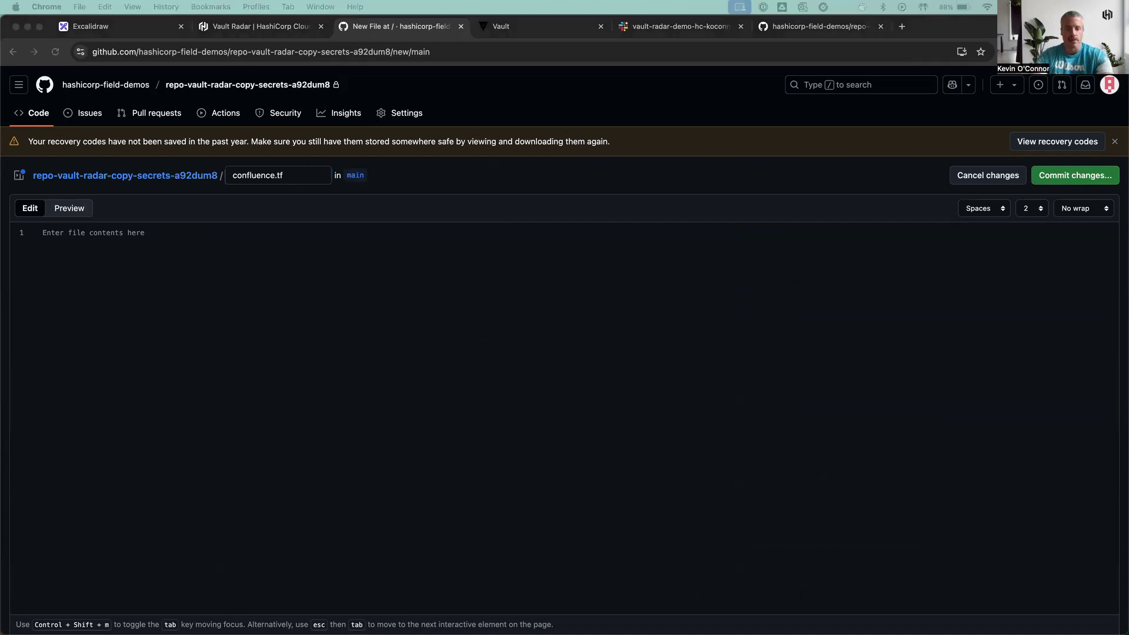
key("super+Tab")
left_click(169, 312)
key("super+v")
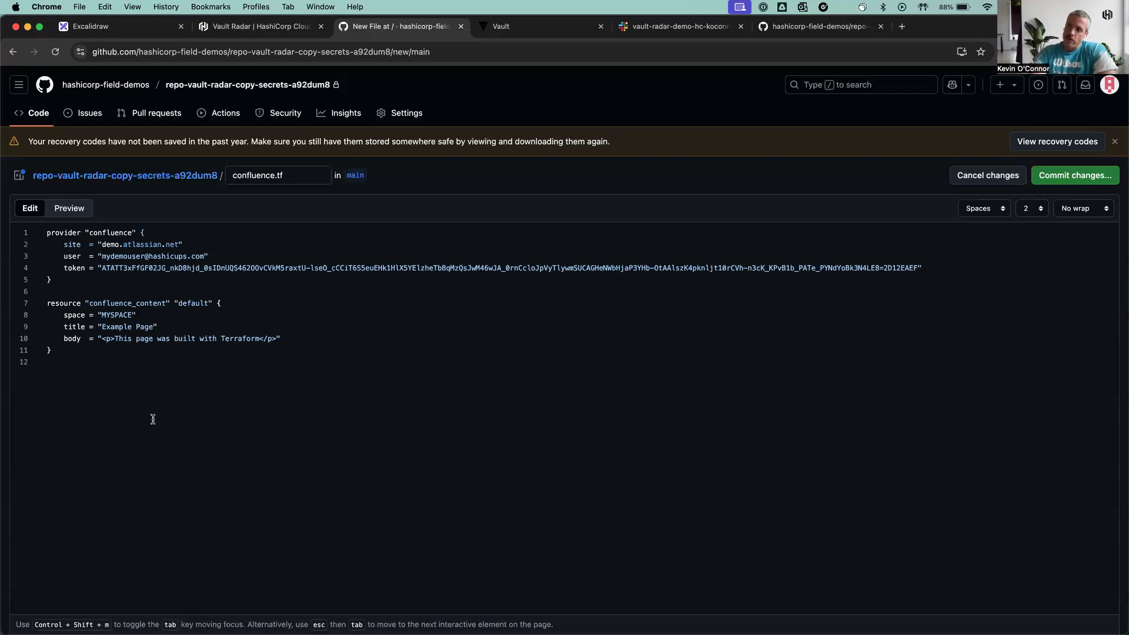
left_click_drag(101, 268, 525, 270)
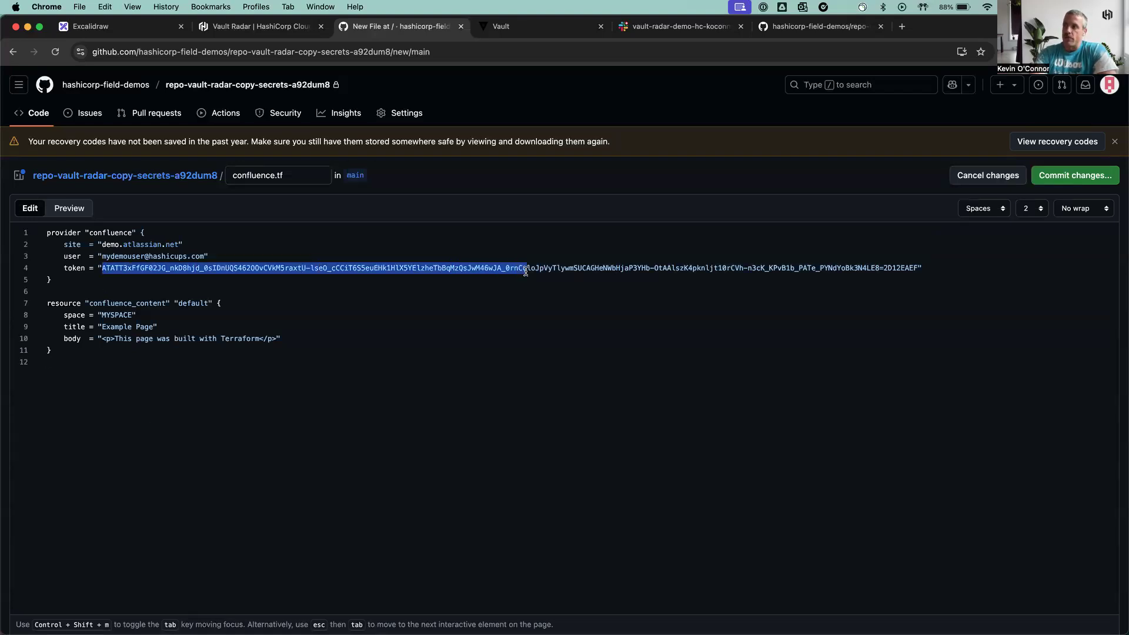
left_click(267, 425)
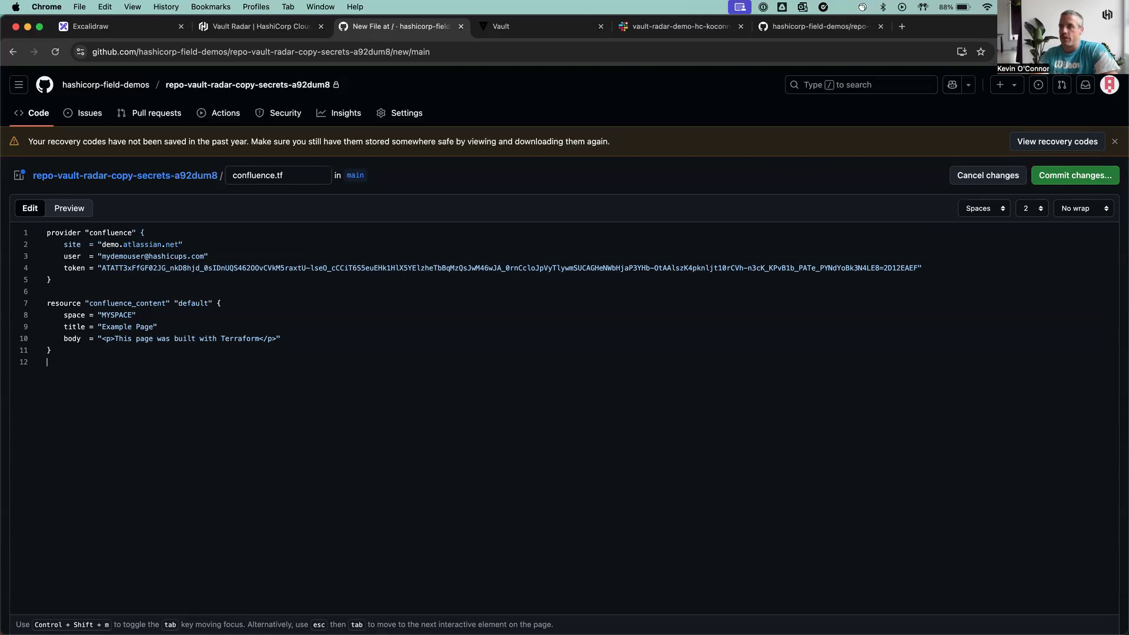
Step: Commit confluence.tf to a new branch named add-confluence-credentials and create the pull request "Create confluence.tf" into main
left_click(1076, 177)
left_click(439, 450)
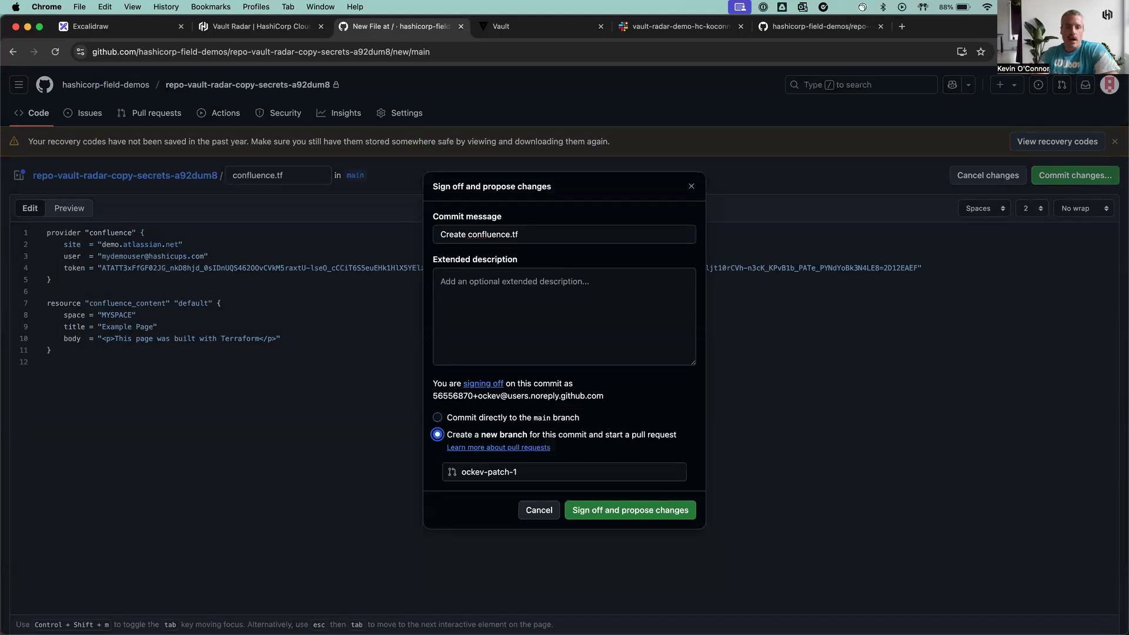
triple_click(505, 472)
type("add-confluence-credentials")
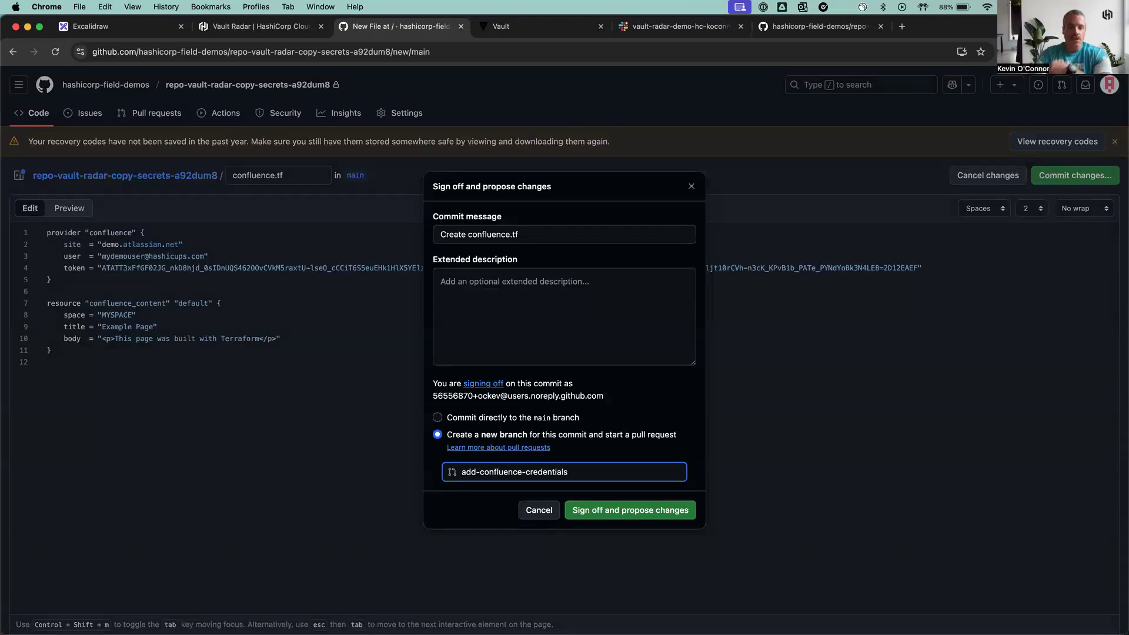
left_click(660, 514)
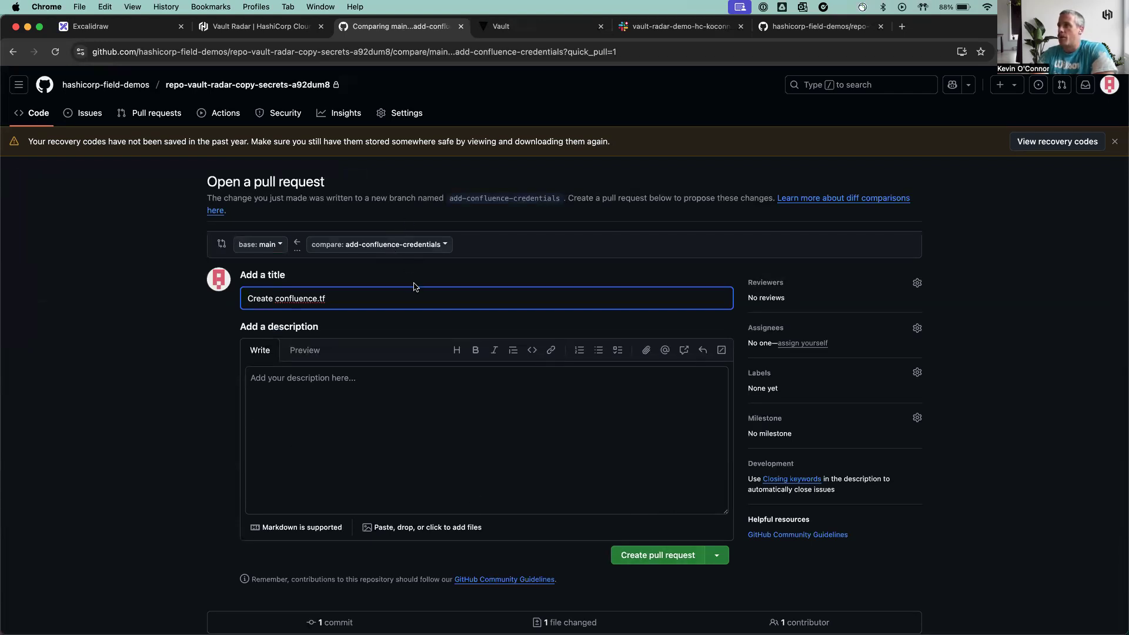
left_click(659, 555)
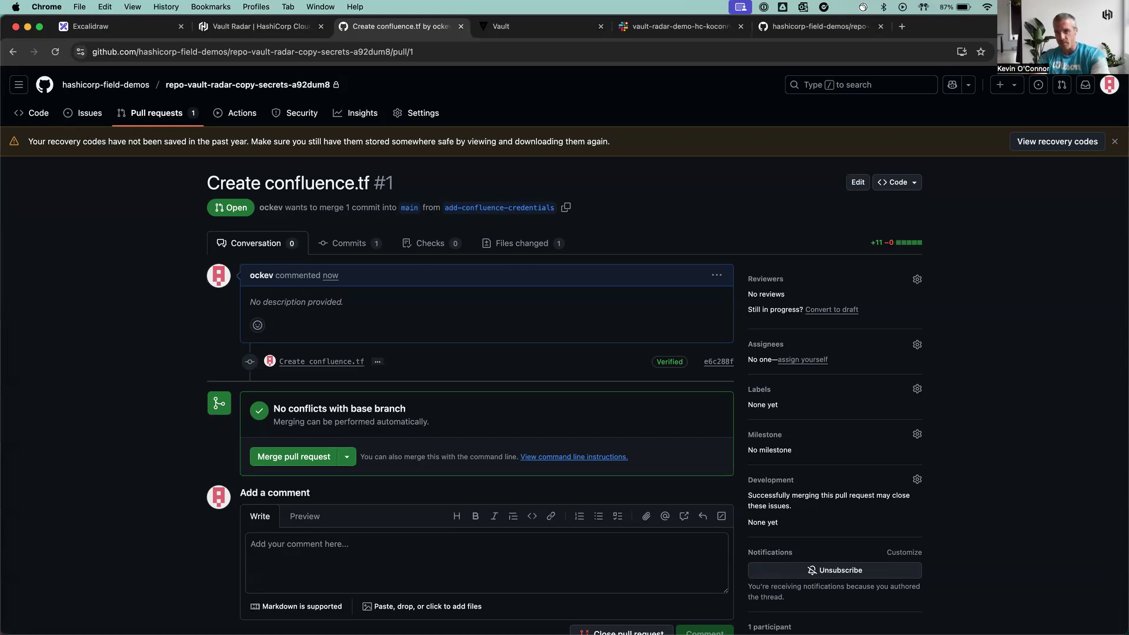
Step: Switch to Slack and open the Atlassian Cloud API token alert's finding in the GitHub source file confluence.tf
left_click(679, 27)
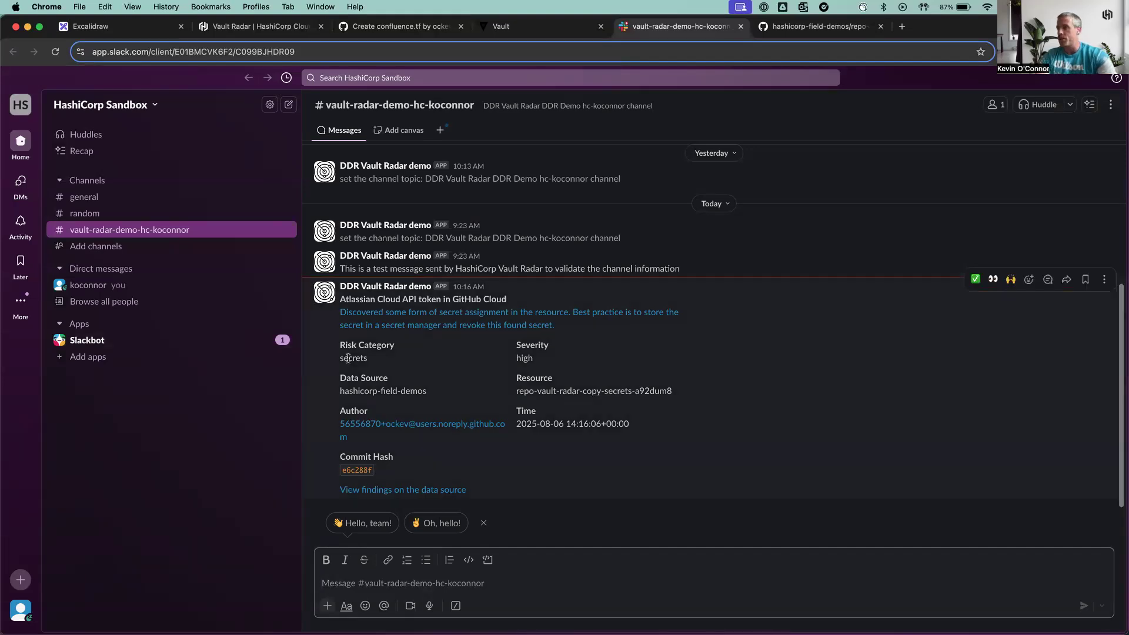
left_click(437, 490)
left_click(821, 24)
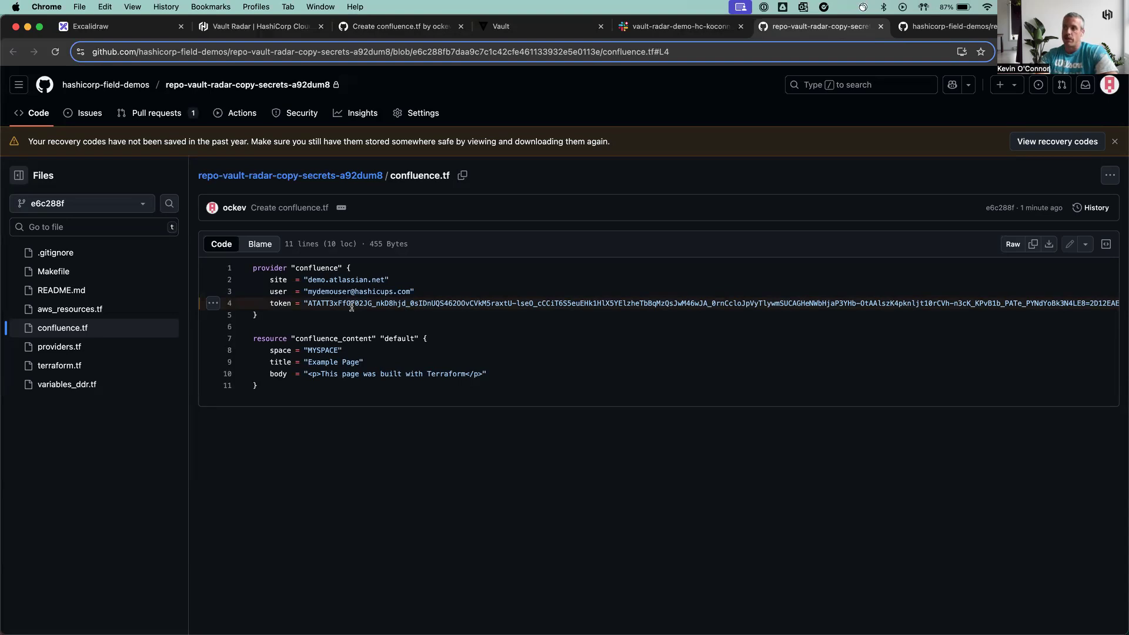
Step: Return to the Slack alert and open its linked Atlassian Cloud API token event in Vault Radar
left_click(700, 28)
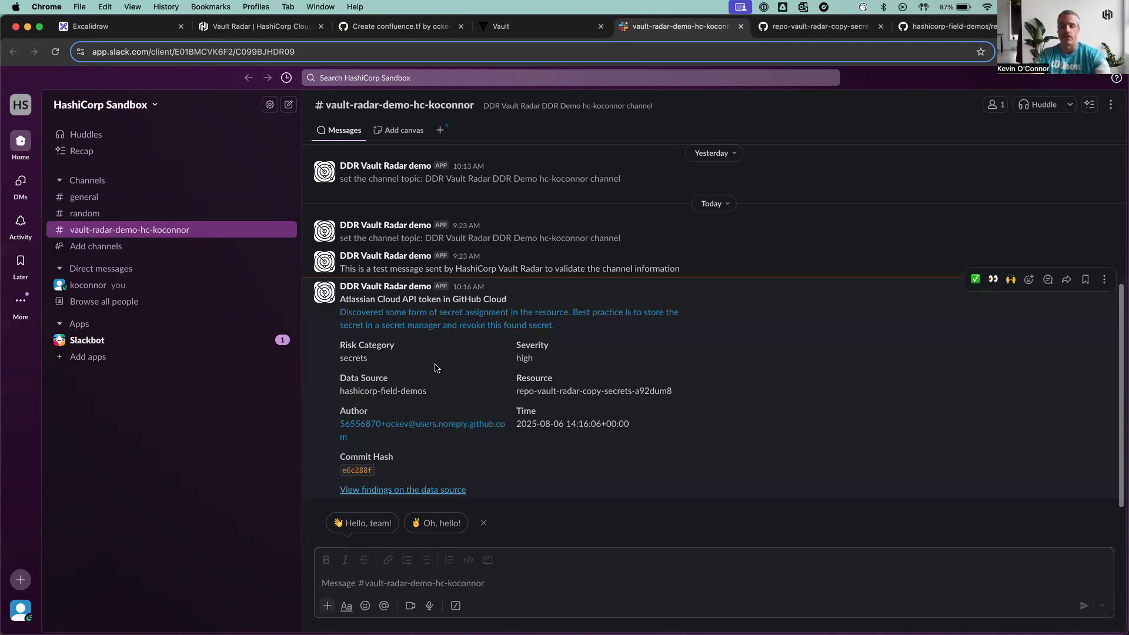
left_click(442, 326)
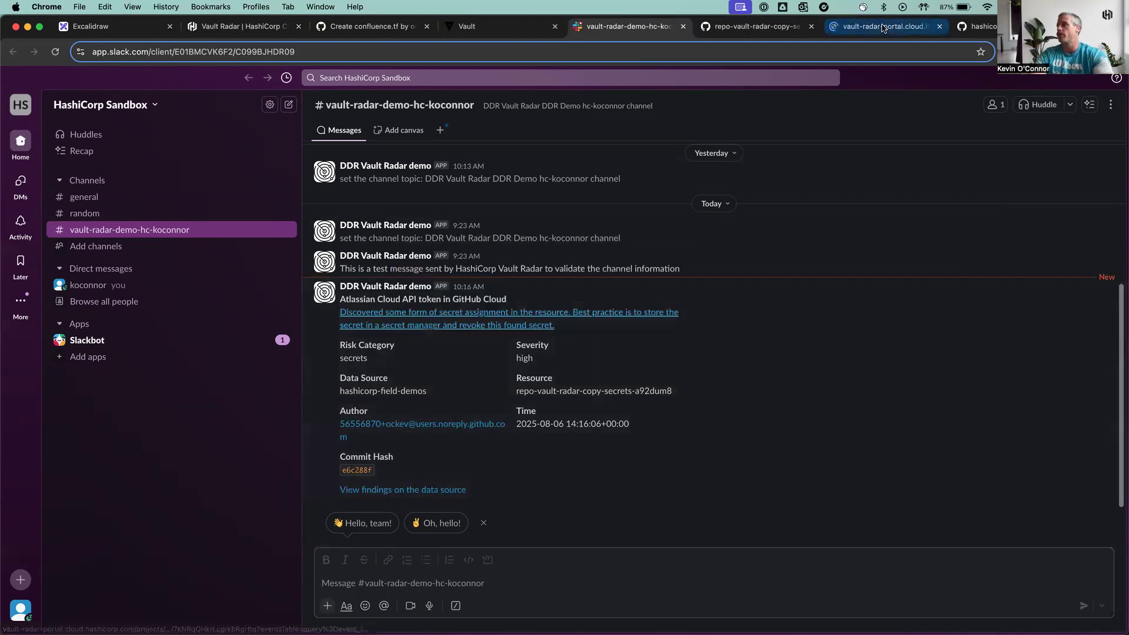
left_click(909, 26)
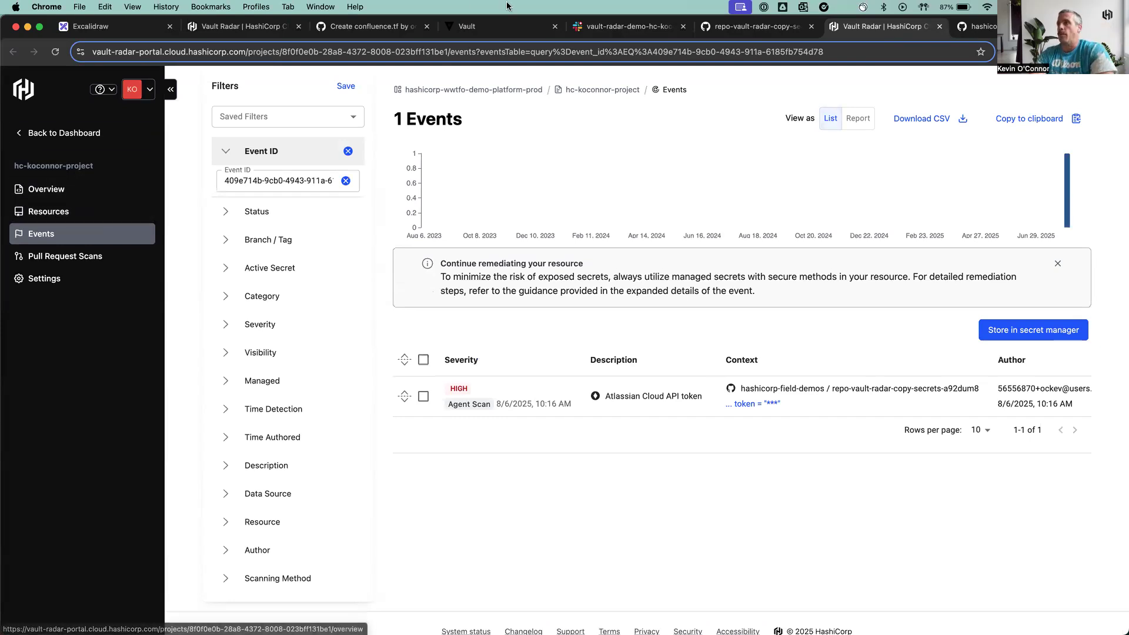
Step: Open the resource repo-vault-radar-copy-secrets-a92dum8 from the Vault Radar resources list and view its secrets events
left_click(245, 28)
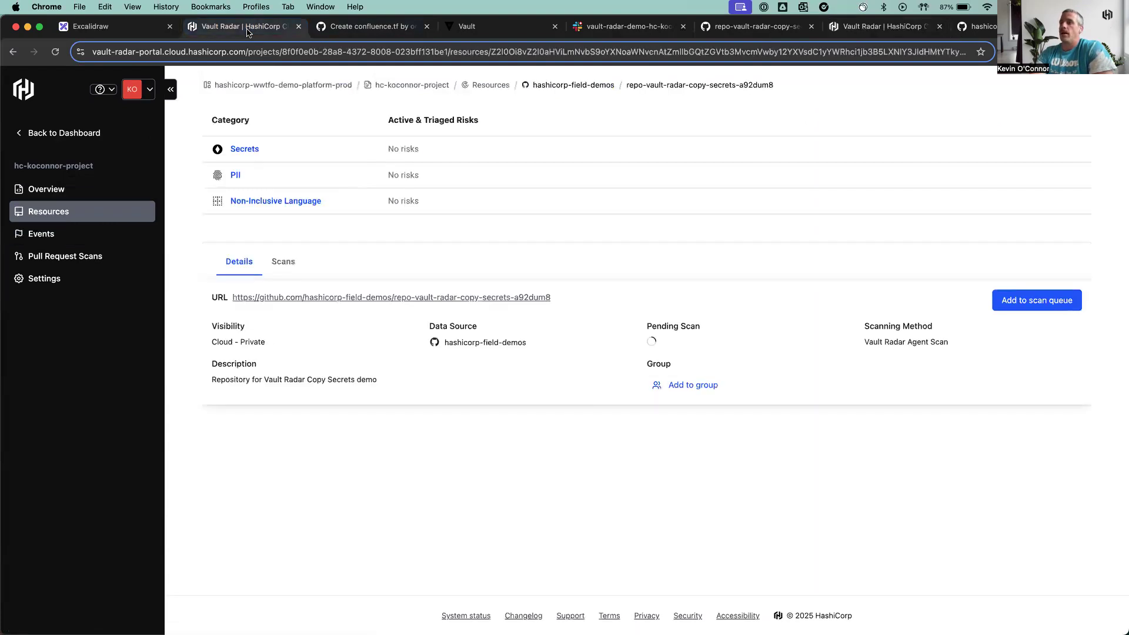
left_click(69, 216)
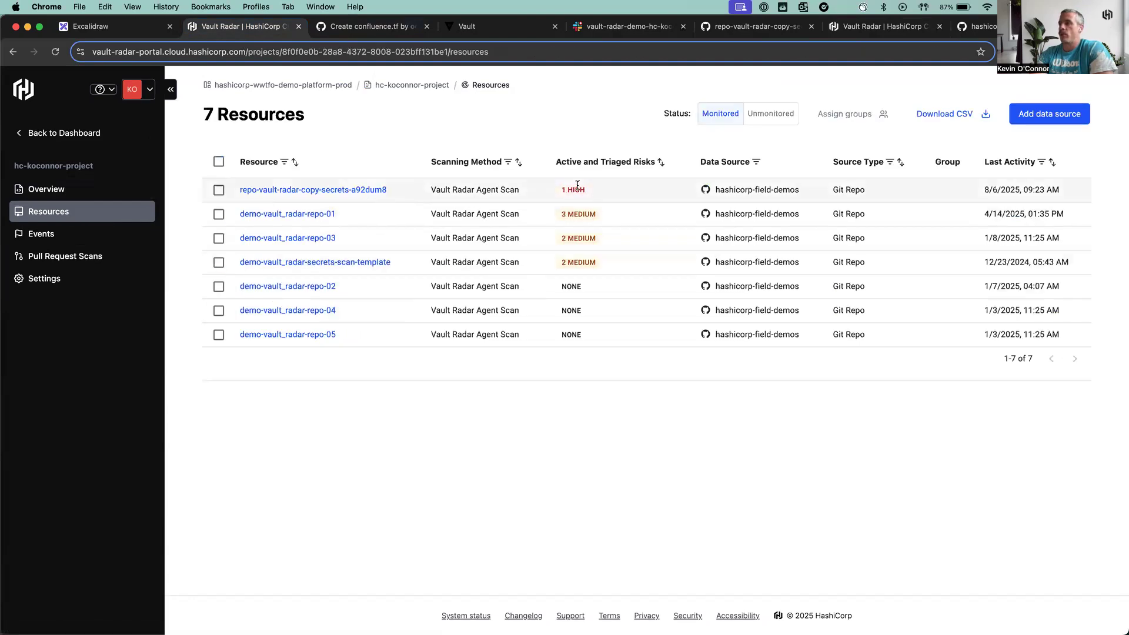
left_click(360, 190)
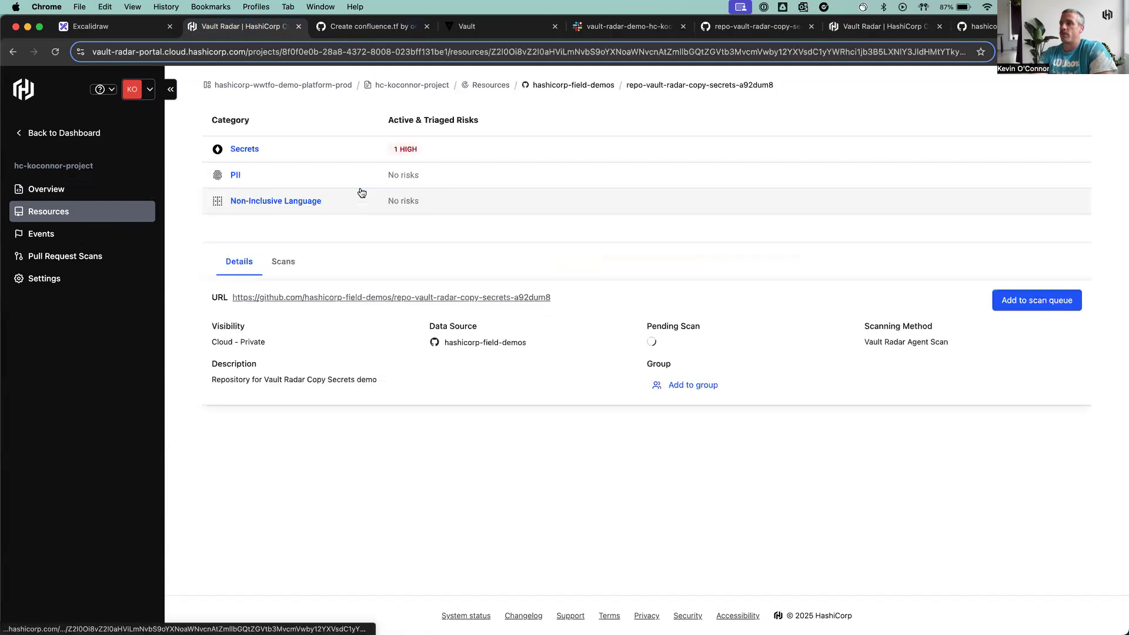
left_click(343, 147)
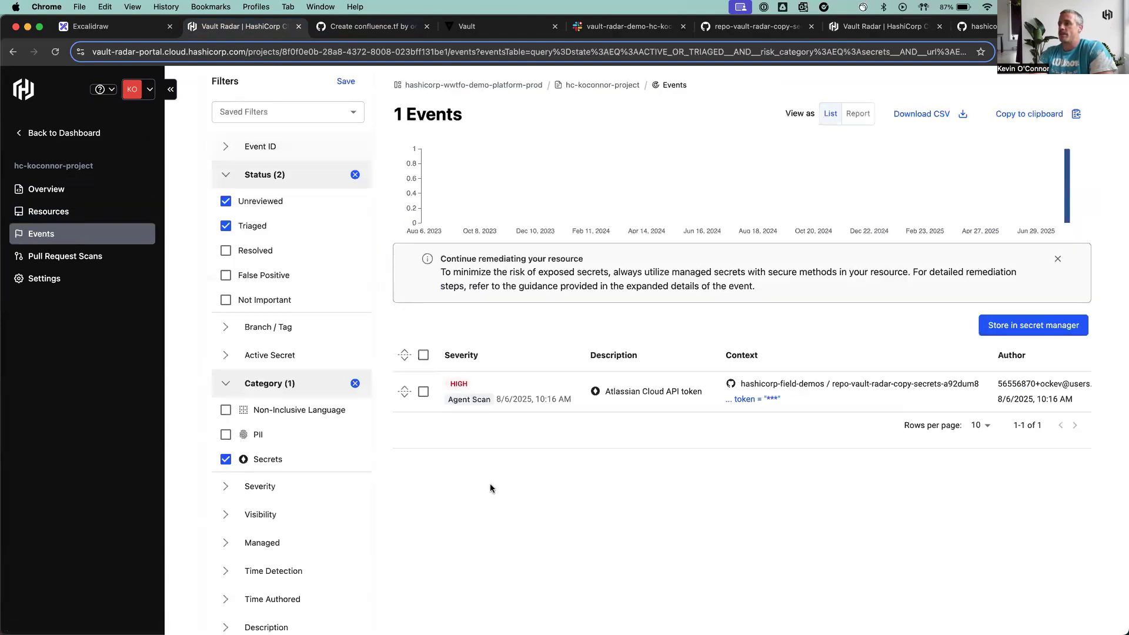
Step: Return to the event opened from the Slack alert, expand its details and examine the location, managed locations and remediation guidance
left_click(872, 27)
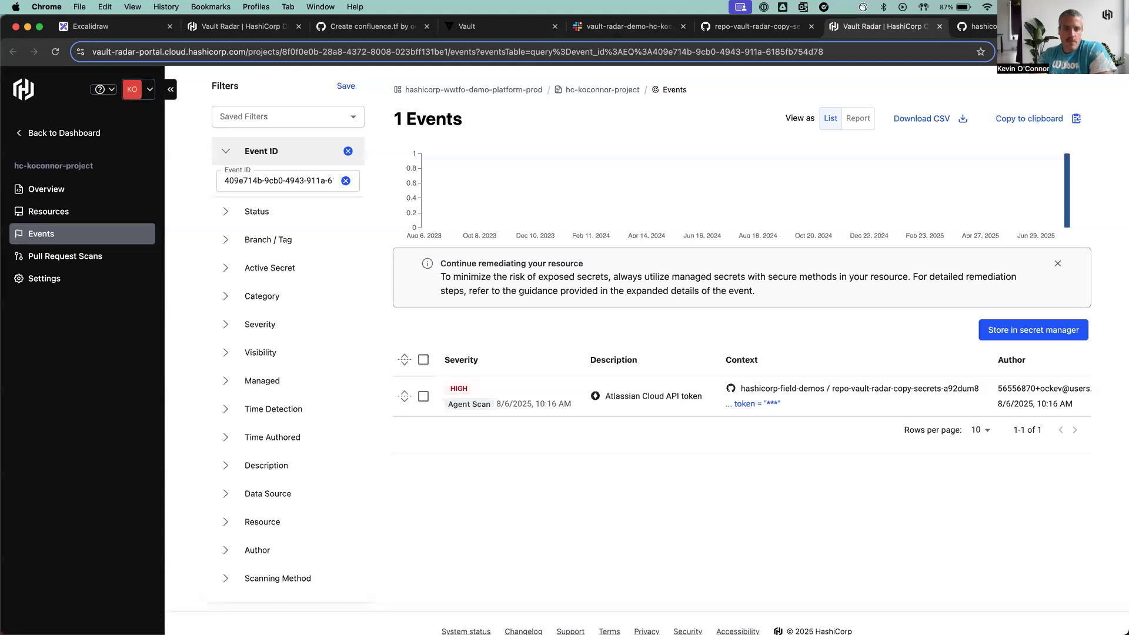
left_click(404, 396)
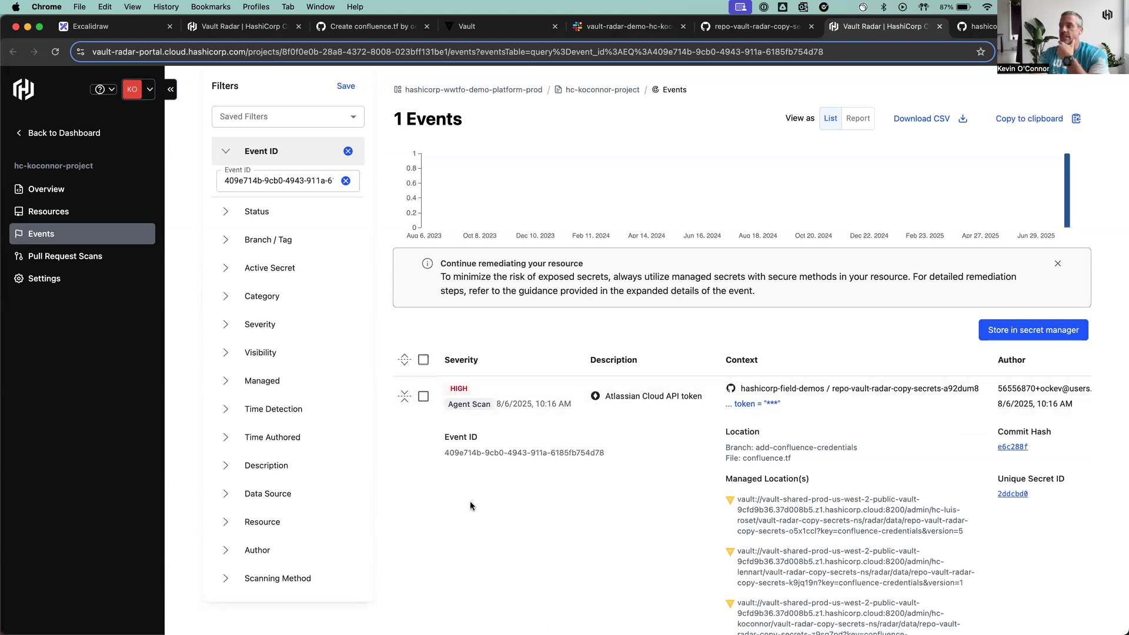
scroll(580, 473, "down", 2)
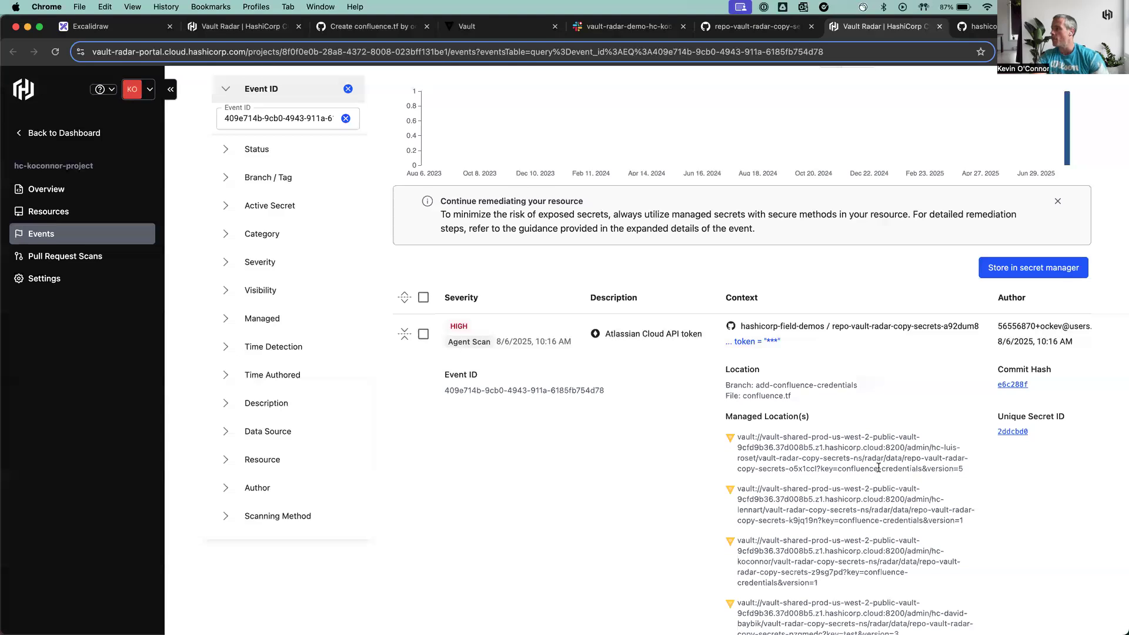
scroll(894, 441, "right", 5)
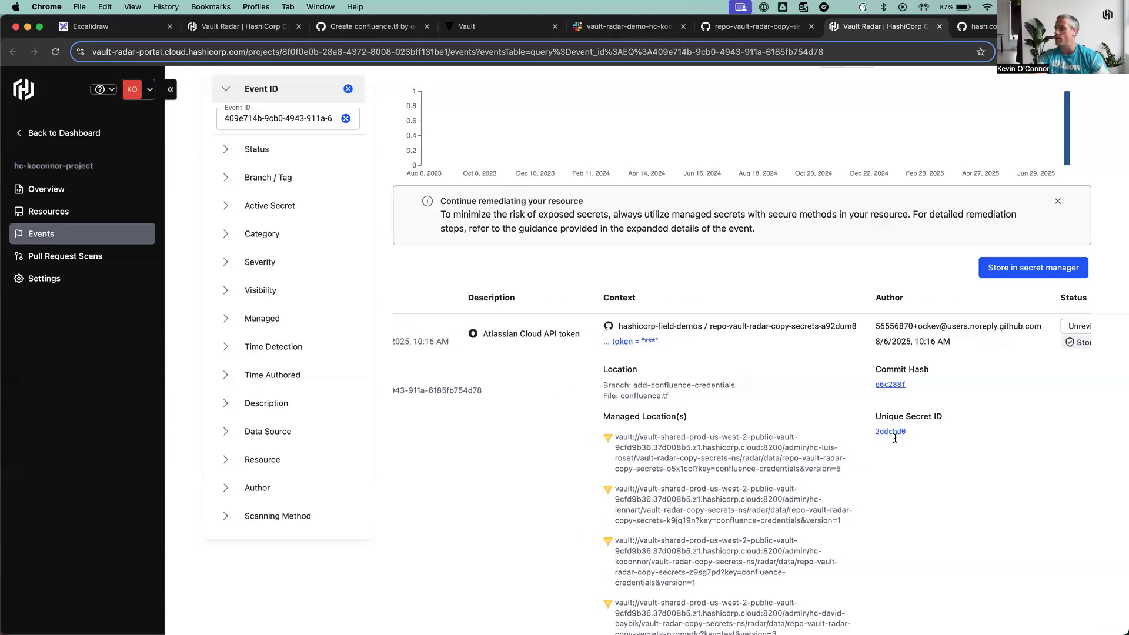
scroll(894, 437, "down", 2)
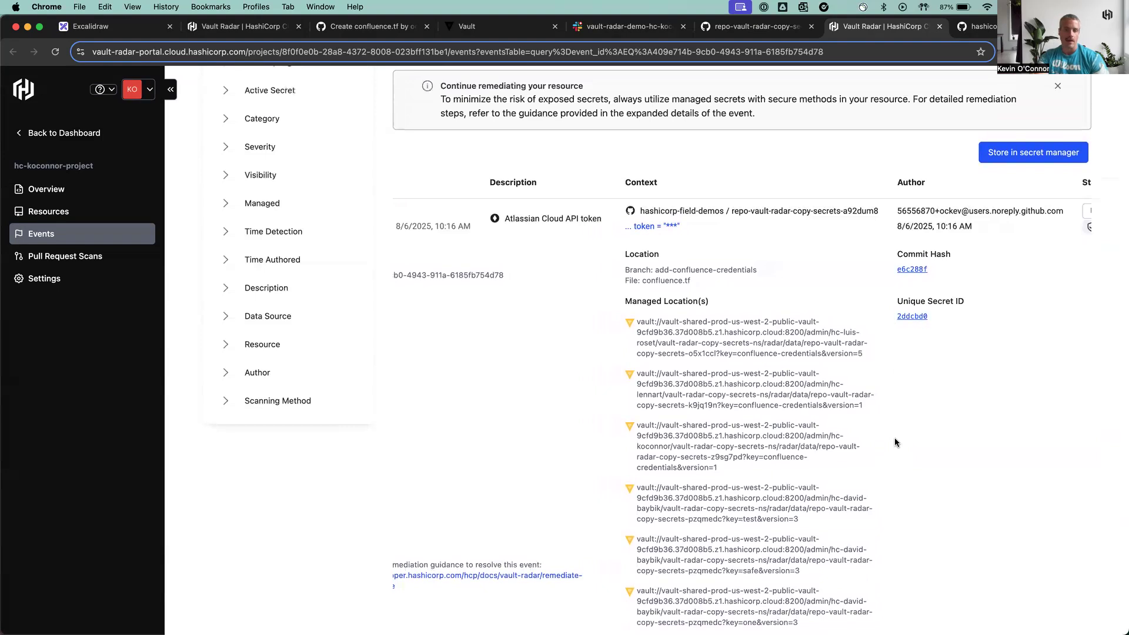
scroll(676, 371, "left", 4)
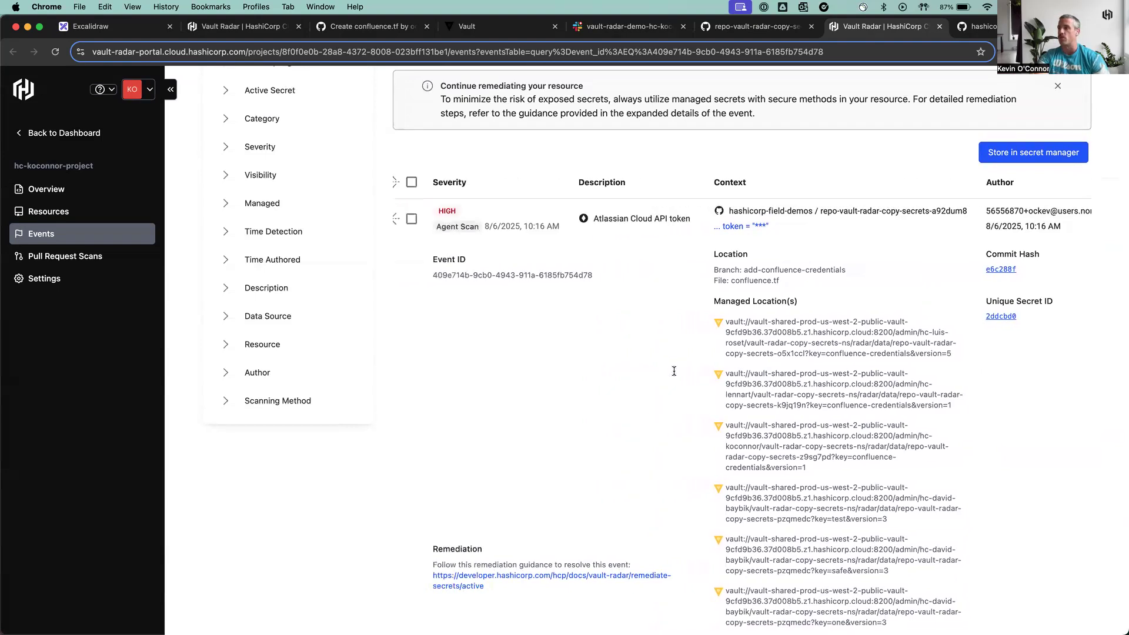
Step: Select the Atlassian Cloud API token event, start storing it in the secret manager and review its context and storage path
left_click(424, 219)
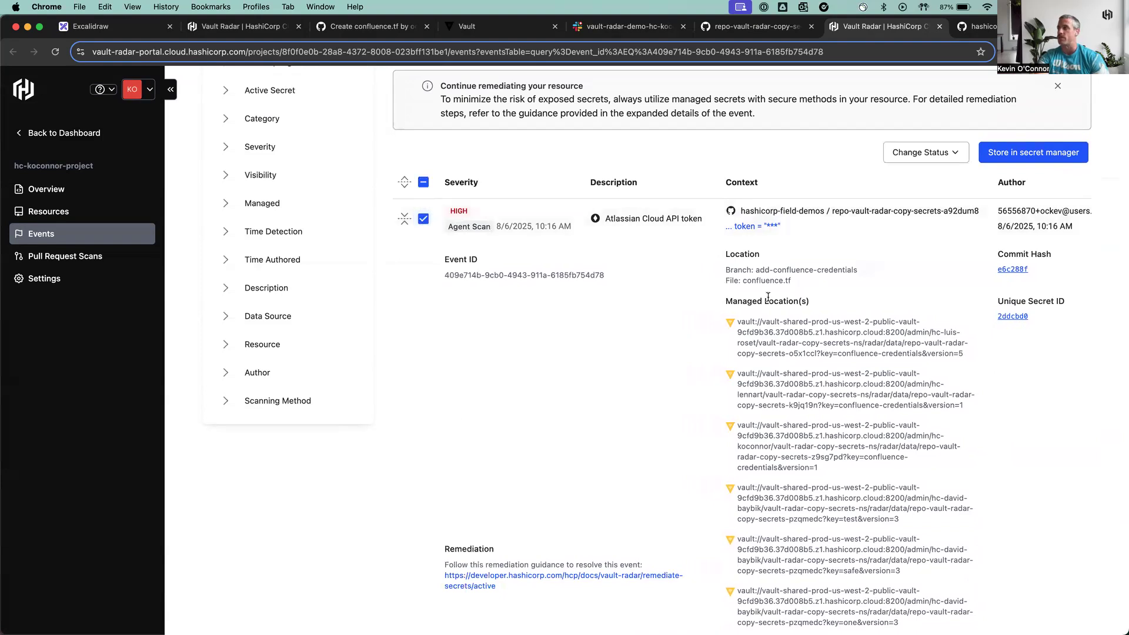
left_click(1026, 153)
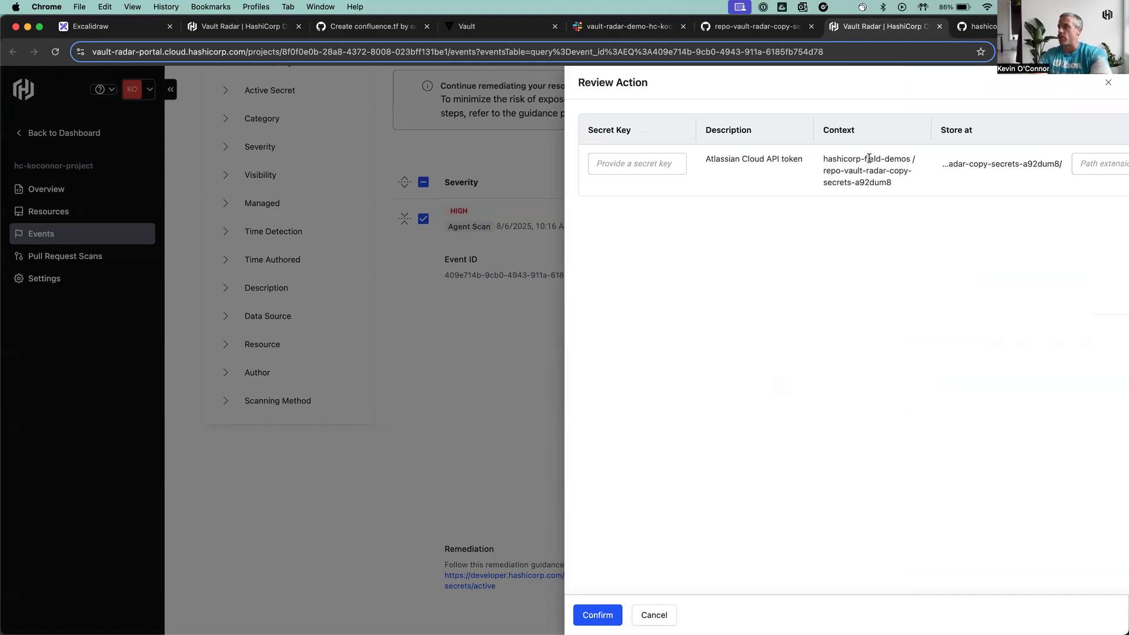
scroll(869, 159, "right", 2)
scroll(870, 159, "right", 1)
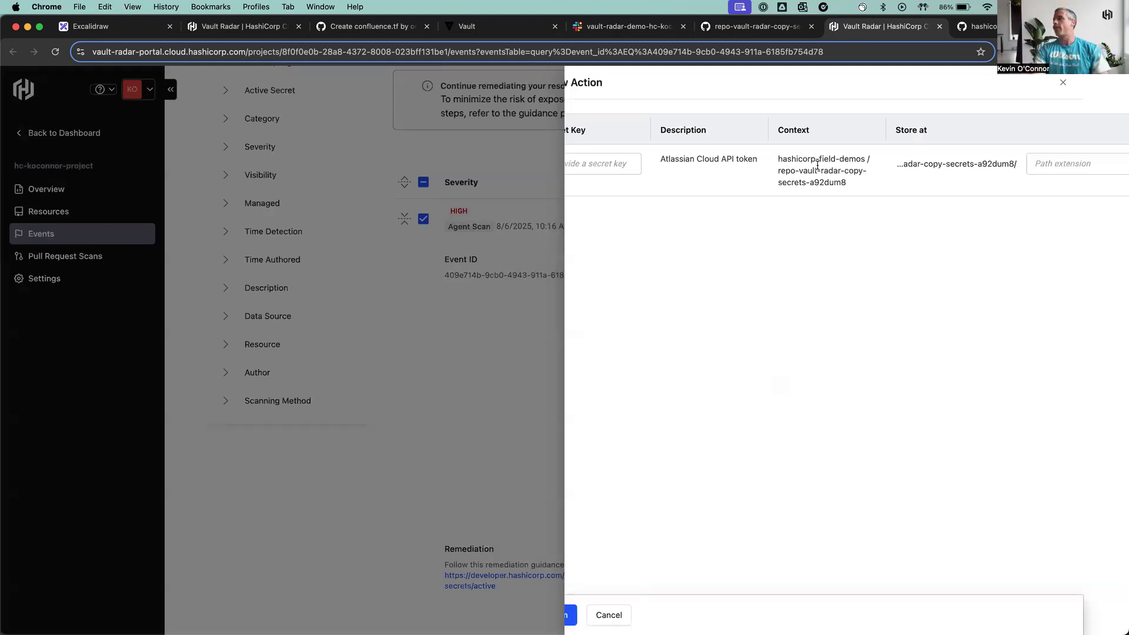
scroll(844, 172, "right", 3)
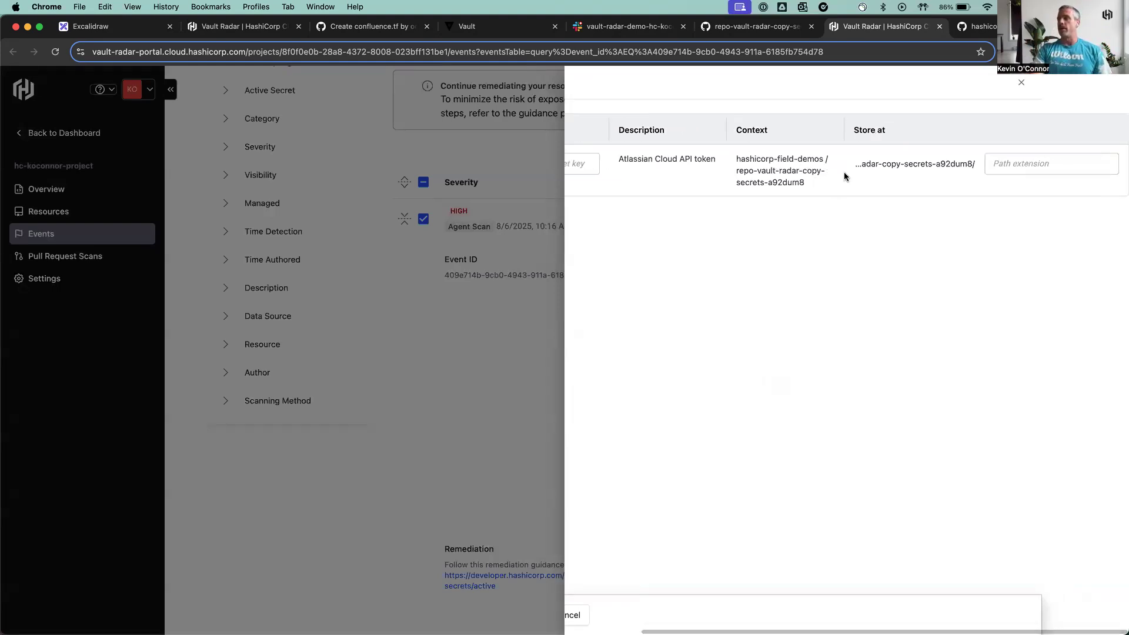
scroll(844, 171, "left", 3)
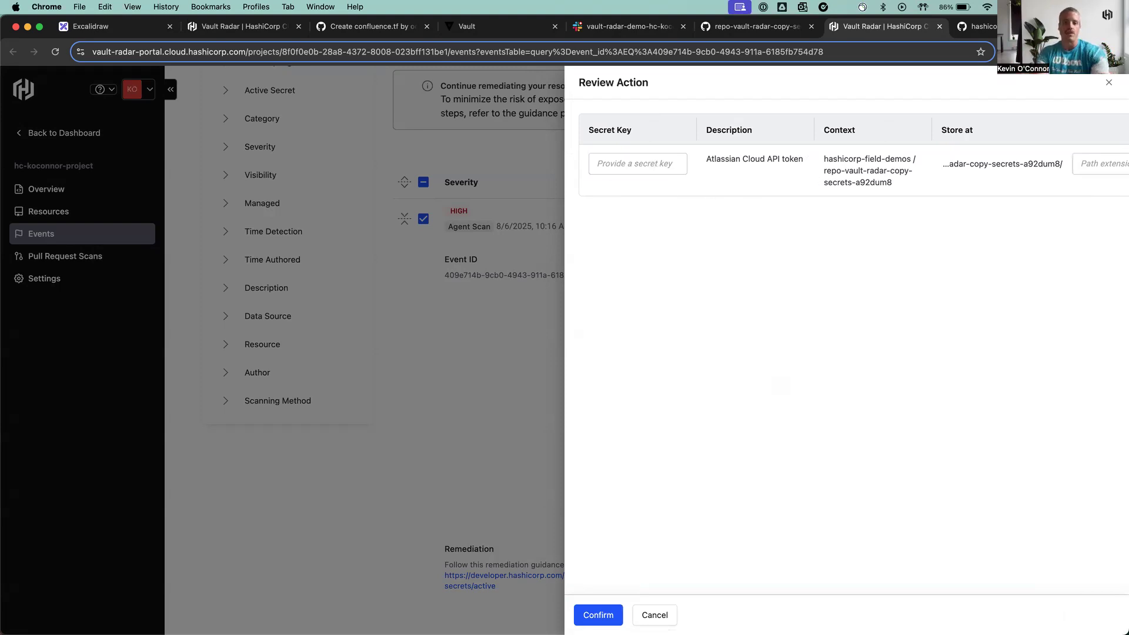
Step: Set the secret key name to confluence-credentials and confirm storing the token in Vault
left_click(627, 163)
type("confluebnce")
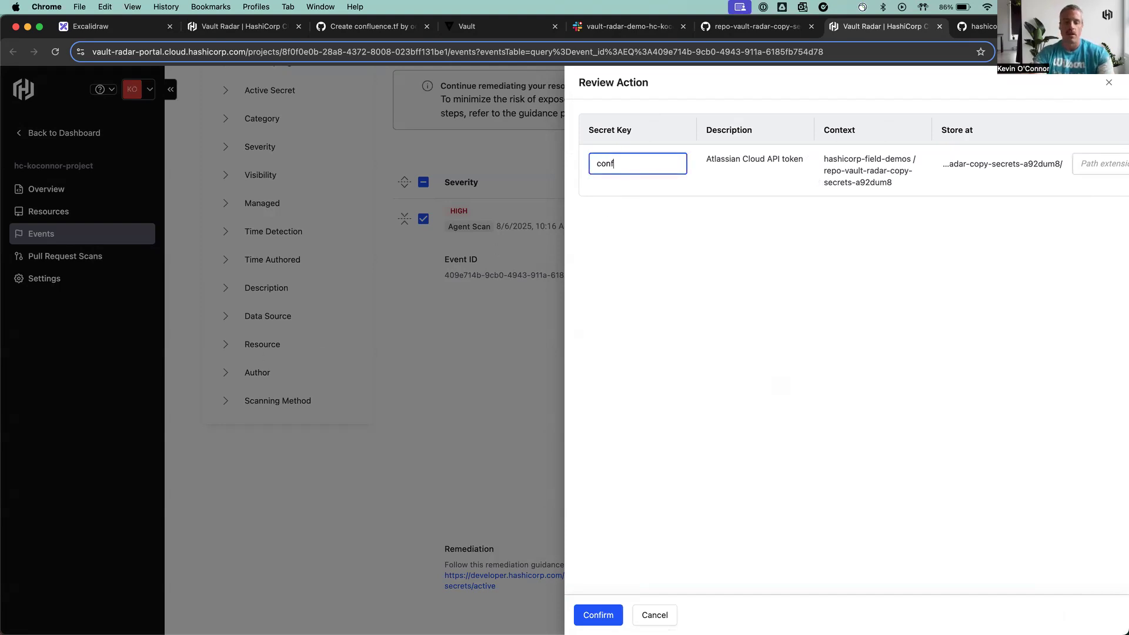
key("BackSpace")
key("BackSpace")
key("BackSpace")
key("BackSpace")
type("nce-credentials")
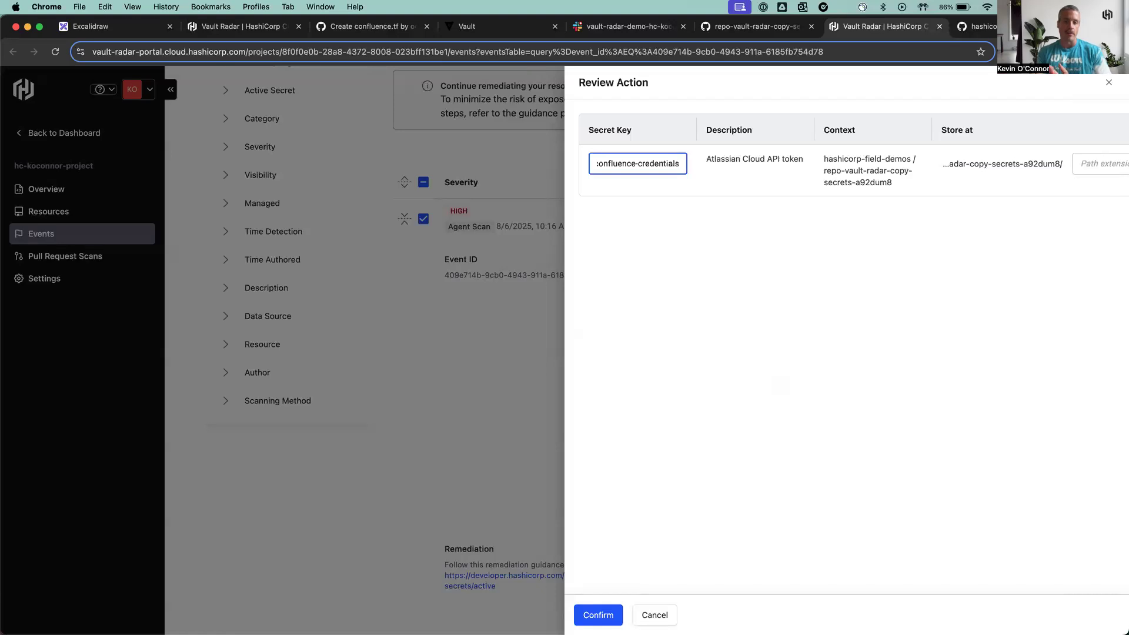
left_click(598, 615)
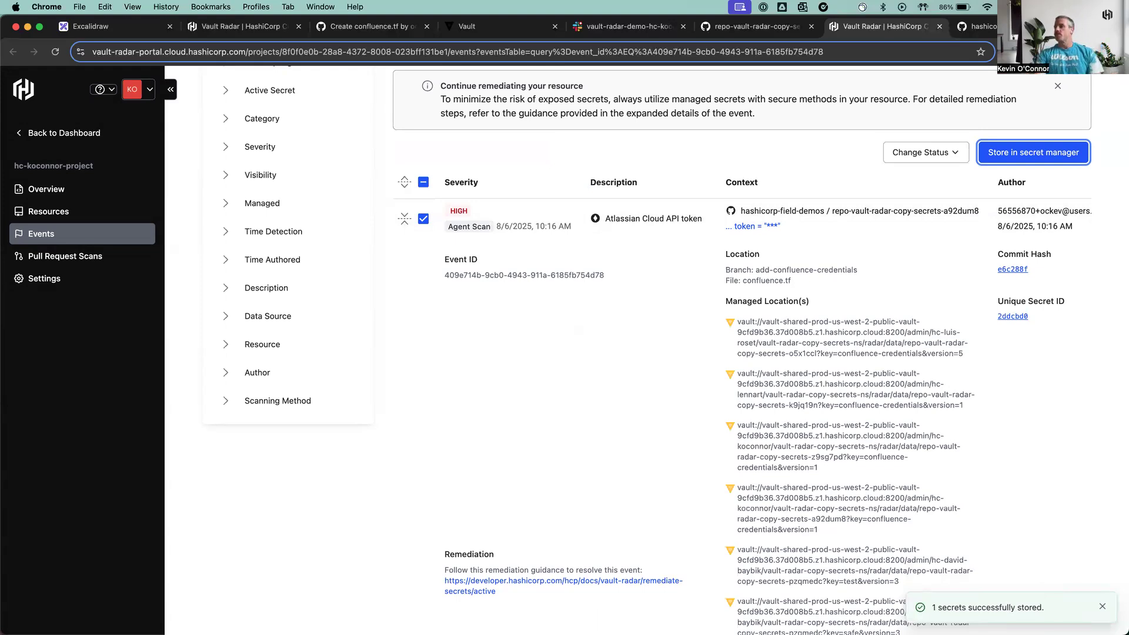
Step: Check the stored event's status and view the available status options without changing it
scroll(676, 263, "right", 3)
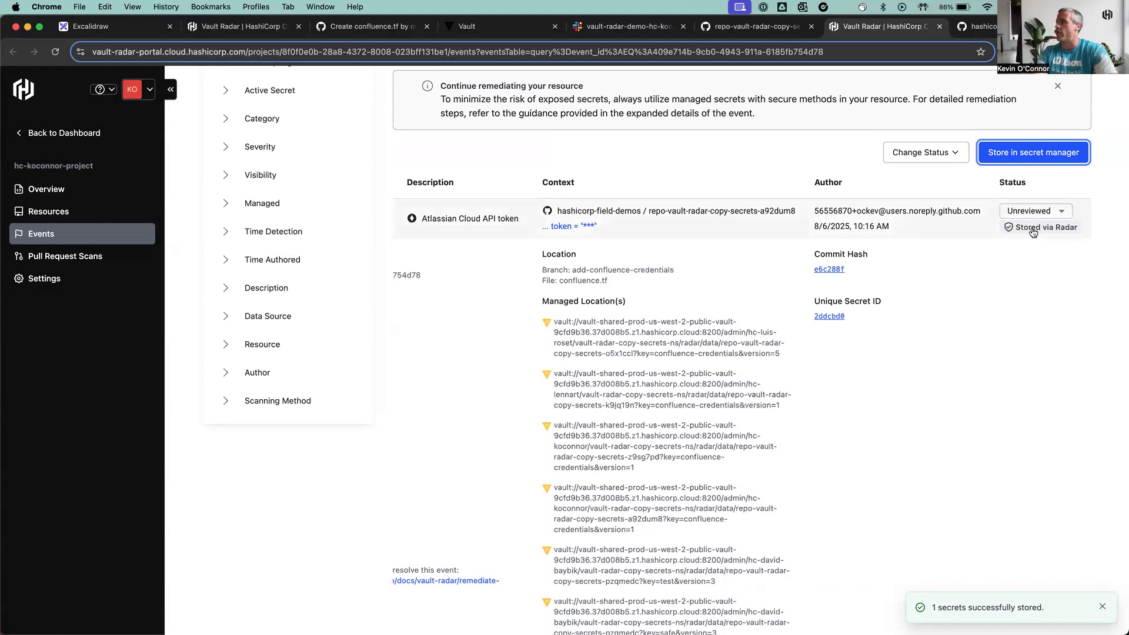
left_click(1046, 211)
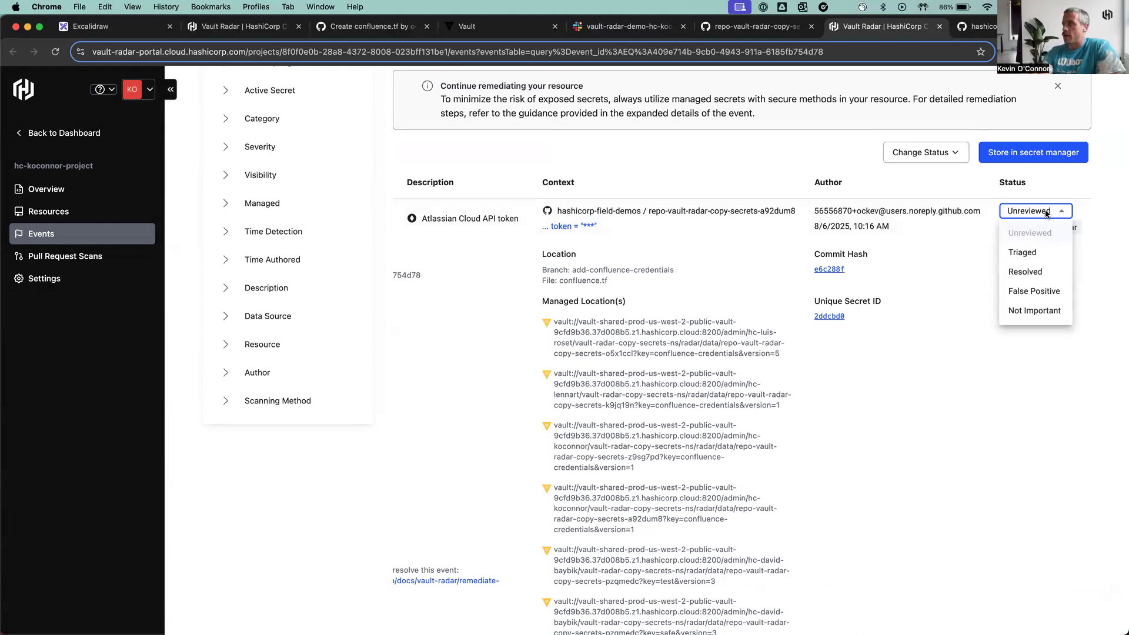
left_click(965, 244)
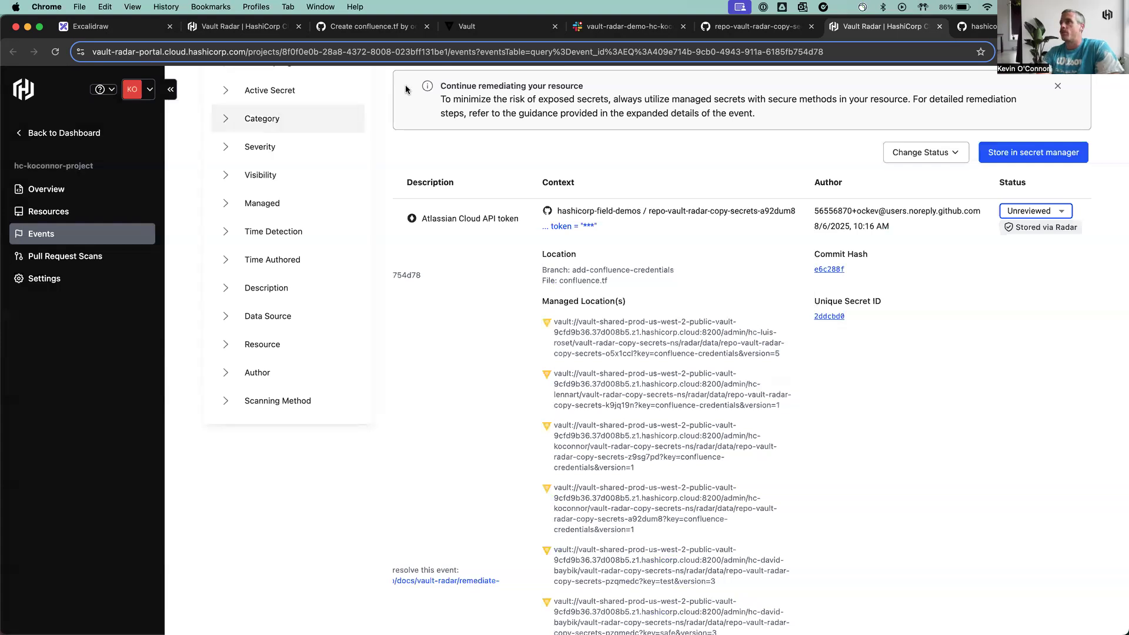
Step: Switch to the Vault web interface and go from the admin namespace through its child namespace to vault-radar-copy-secrets-ns
left_click(481, 32)
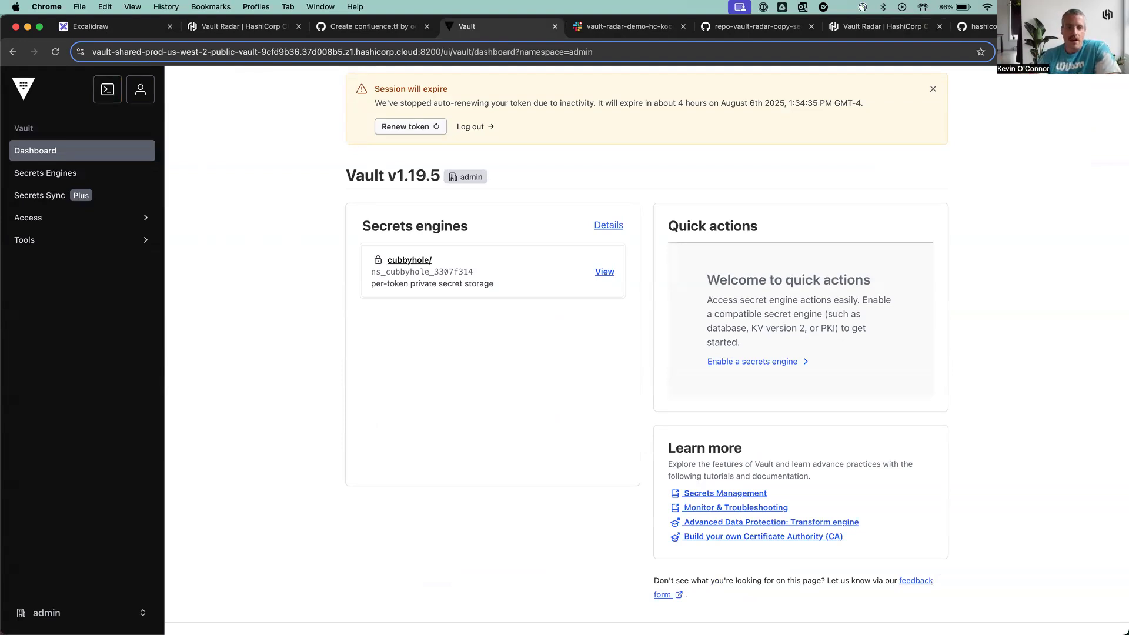
left_click(130, 615)
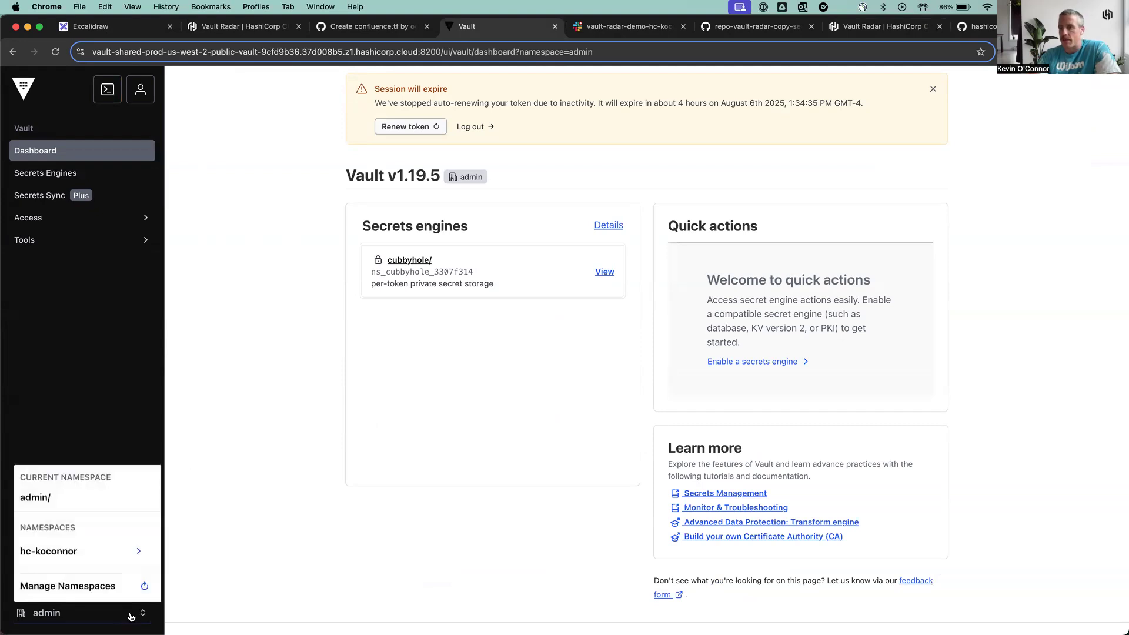
left_click(93, 555)
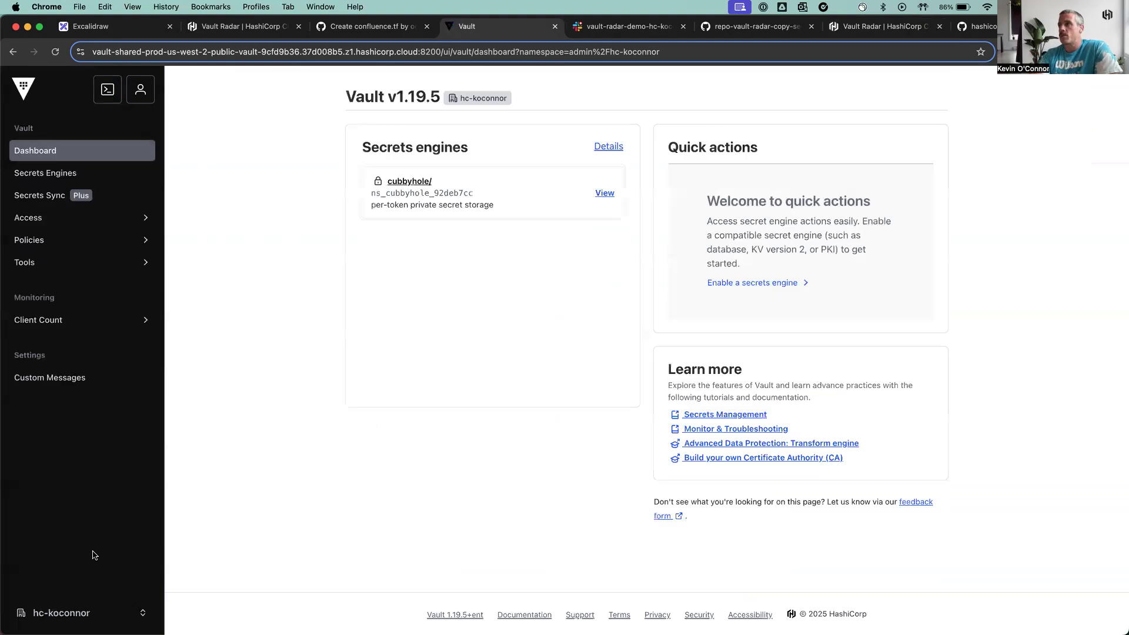
left_click(133, 614)
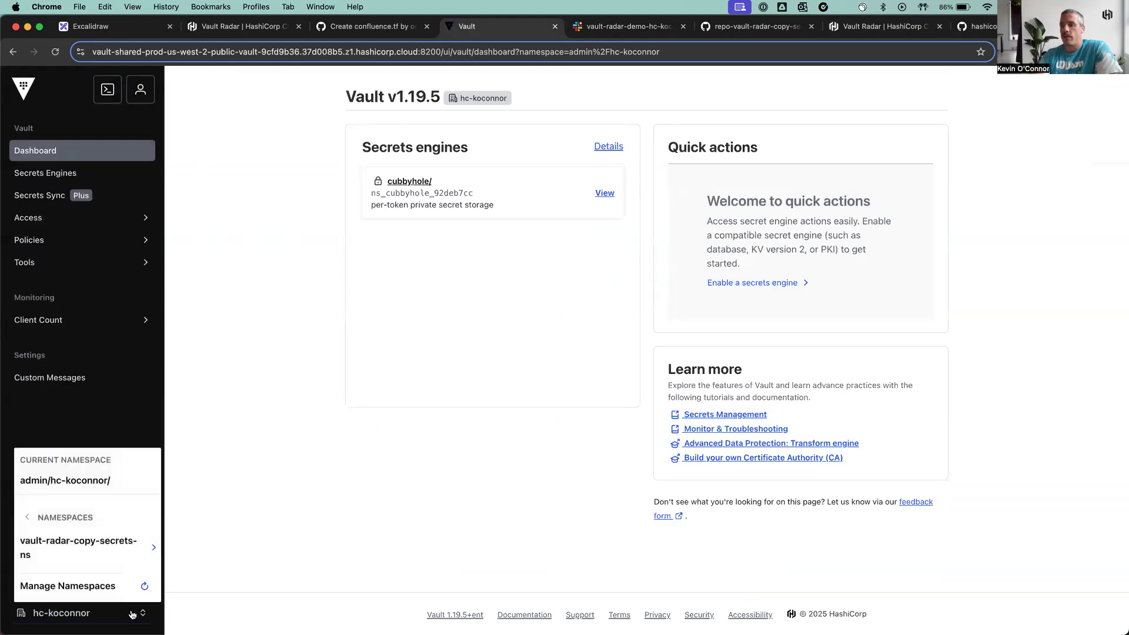
left_click(64, 545)
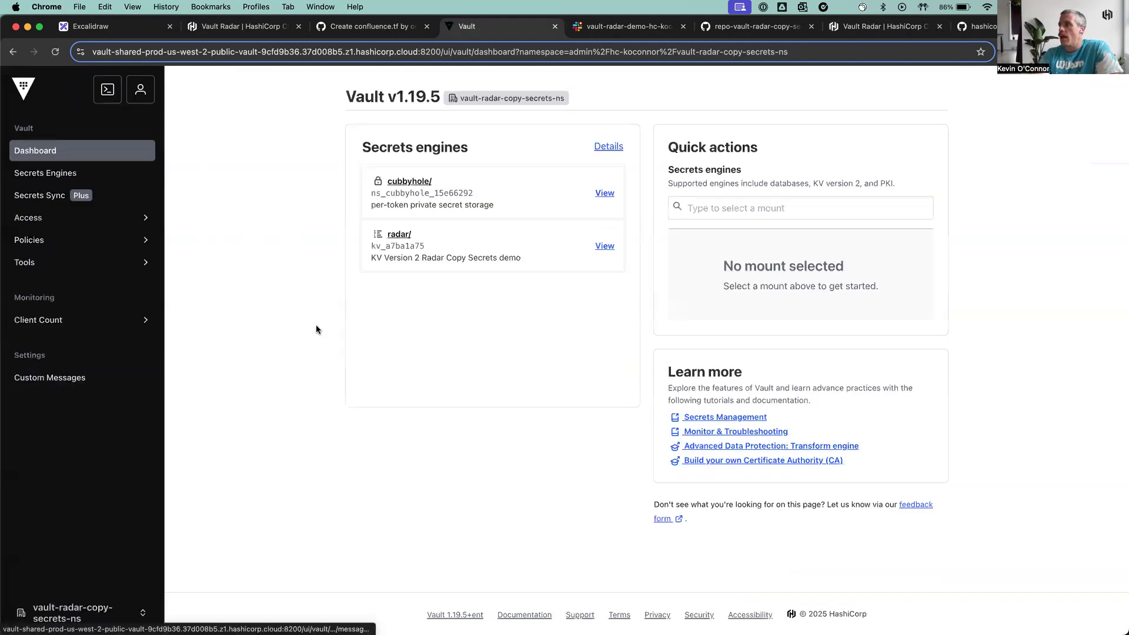
Step: Open the secret repo-vault-radar-copy-secrets-a92dum8 in the radar secrets engine and reveal the confluence-credentials value
left_click(402, 236)
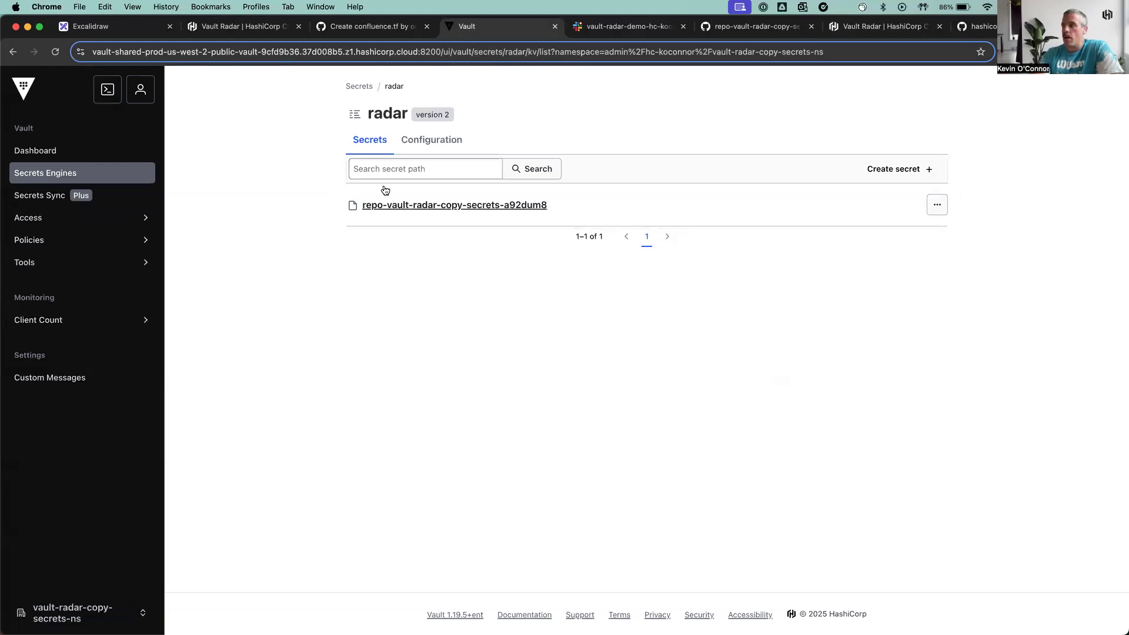
left_click(425, 206)
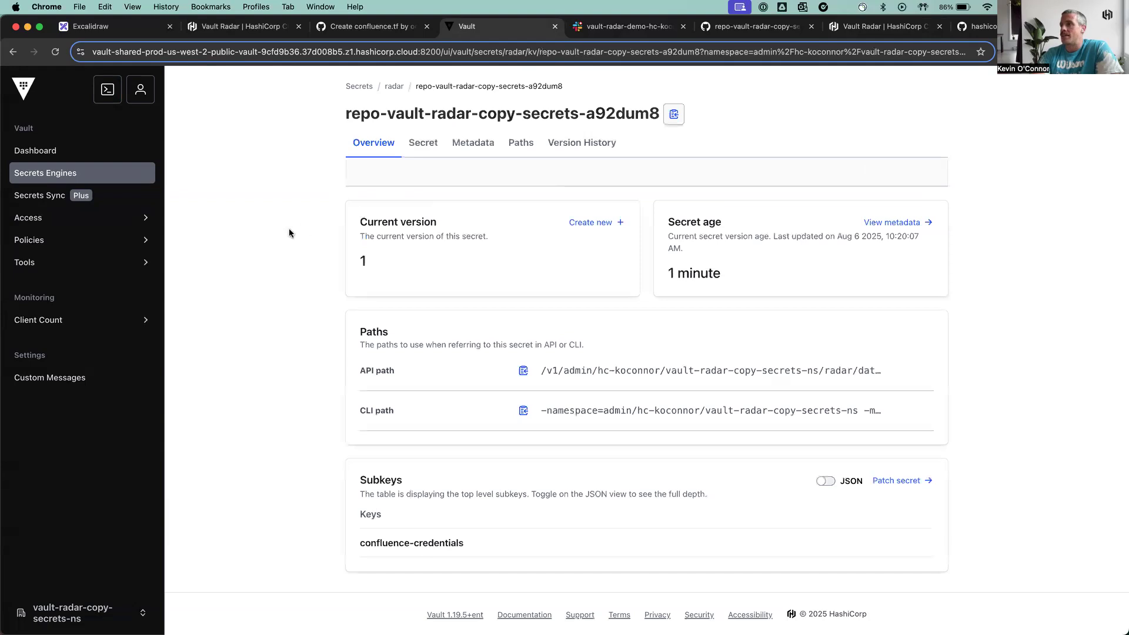
left_click(424, 145)
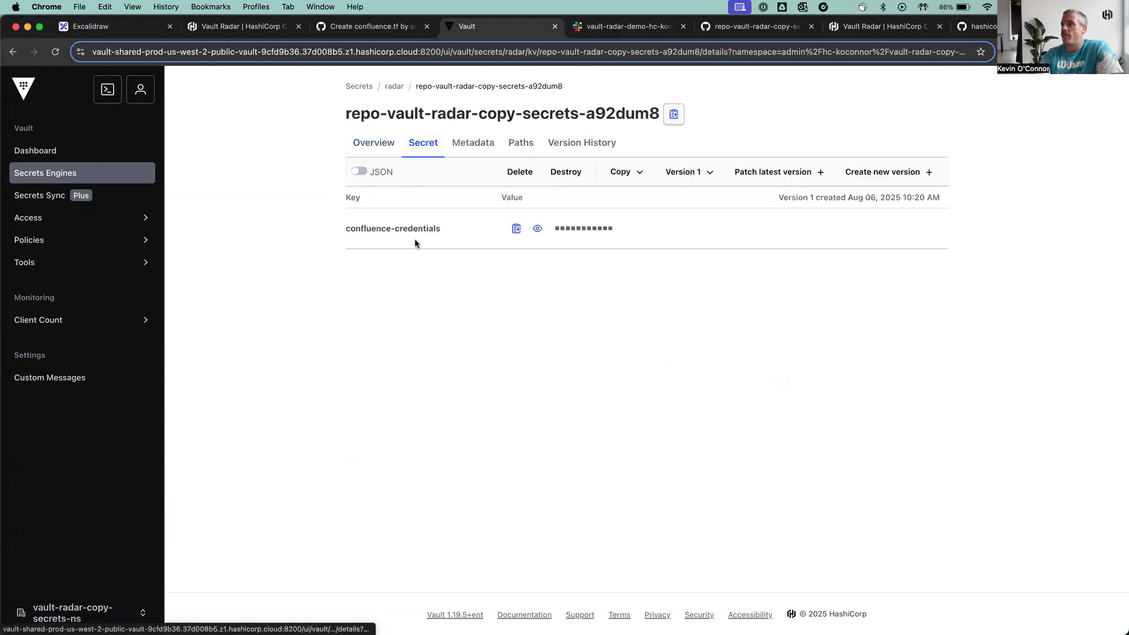
left_click(537, 228)
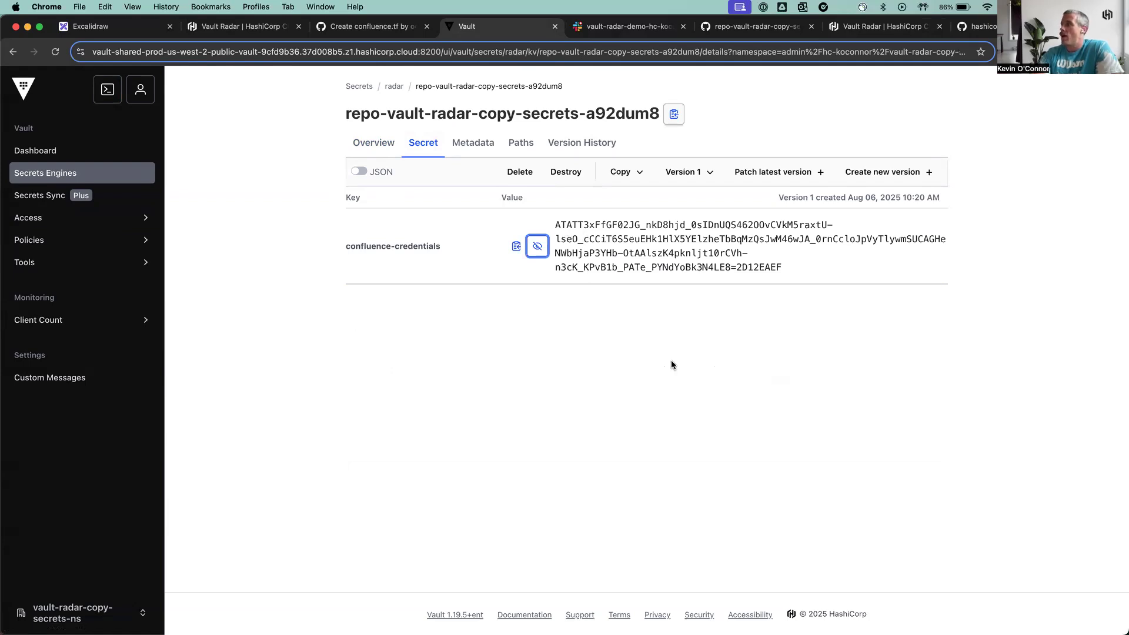
Step: Switch to the Create confluence.tf pull request #1 on GitHub, close it without merging and delete the add-confluence-credentials branch
mouse_move(918, 200)
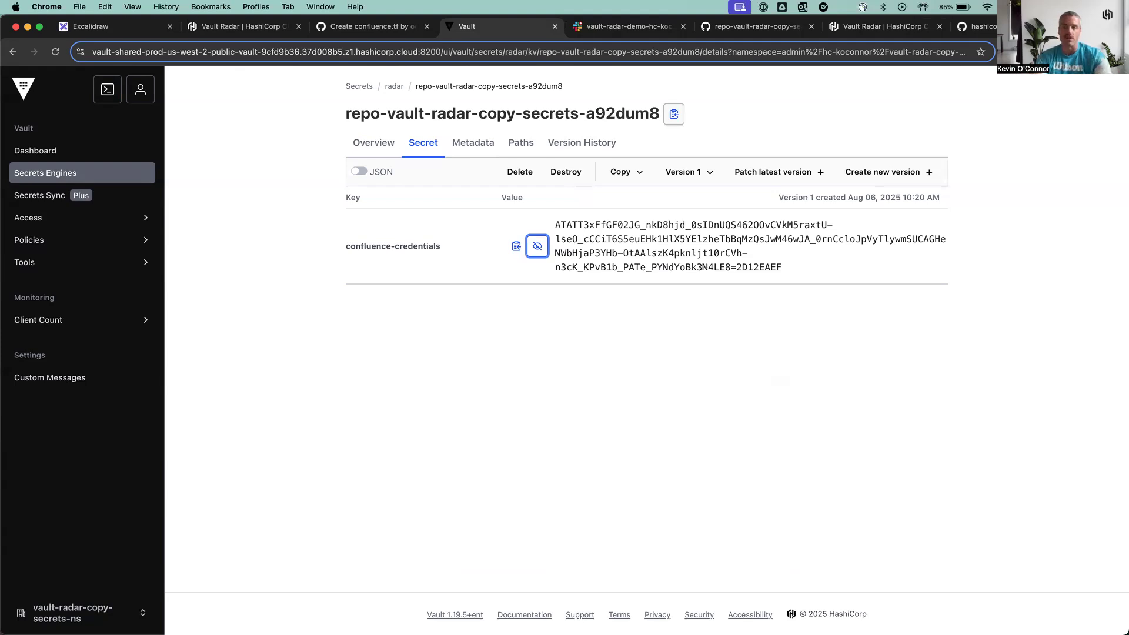
left_click(744, 29)
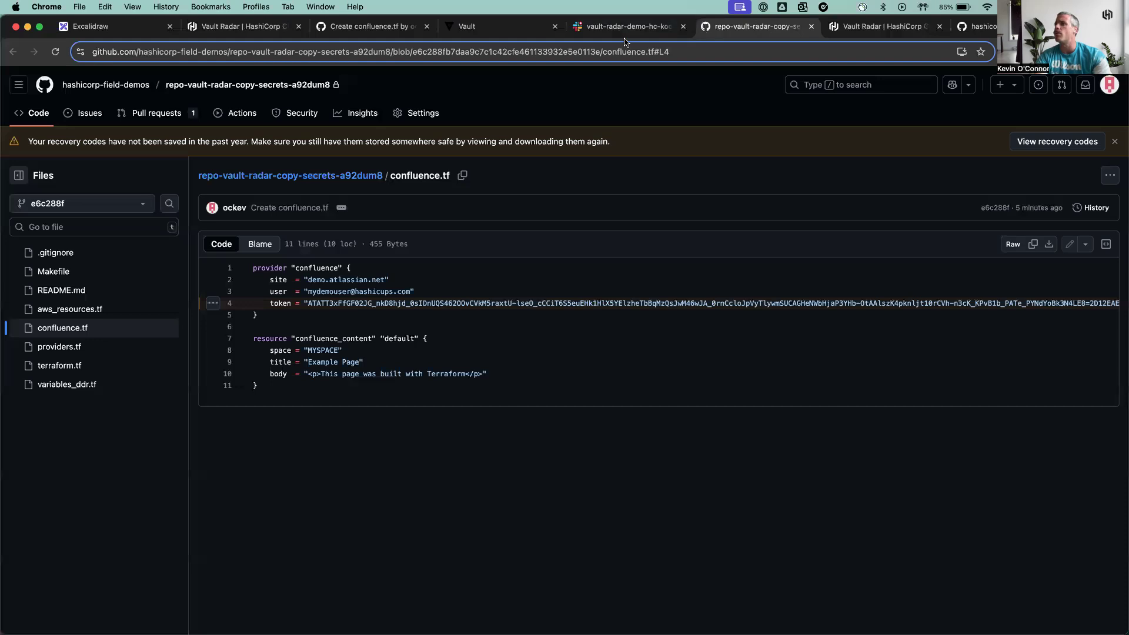
left_click(361, 29)
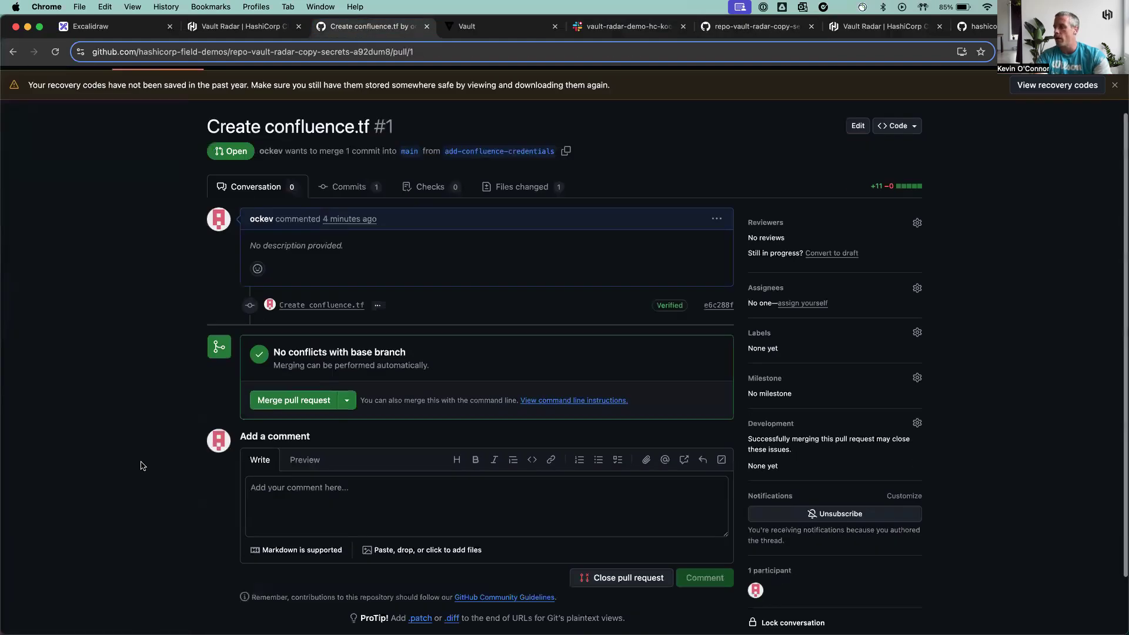
scroll(599, 529, "down", 3)
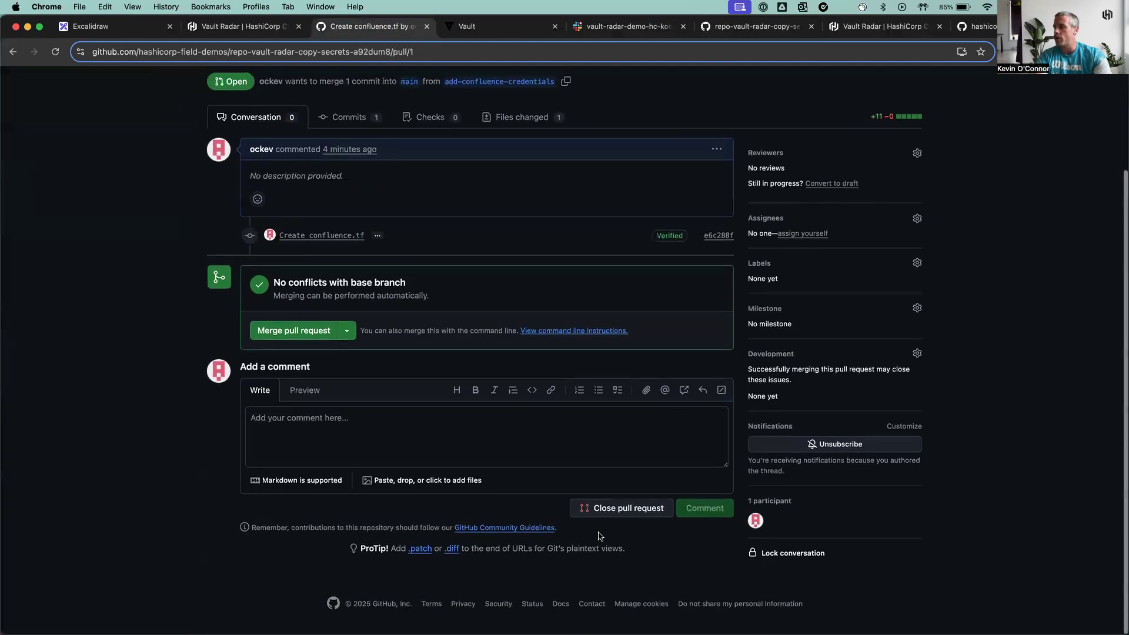
left_click(634, 510)
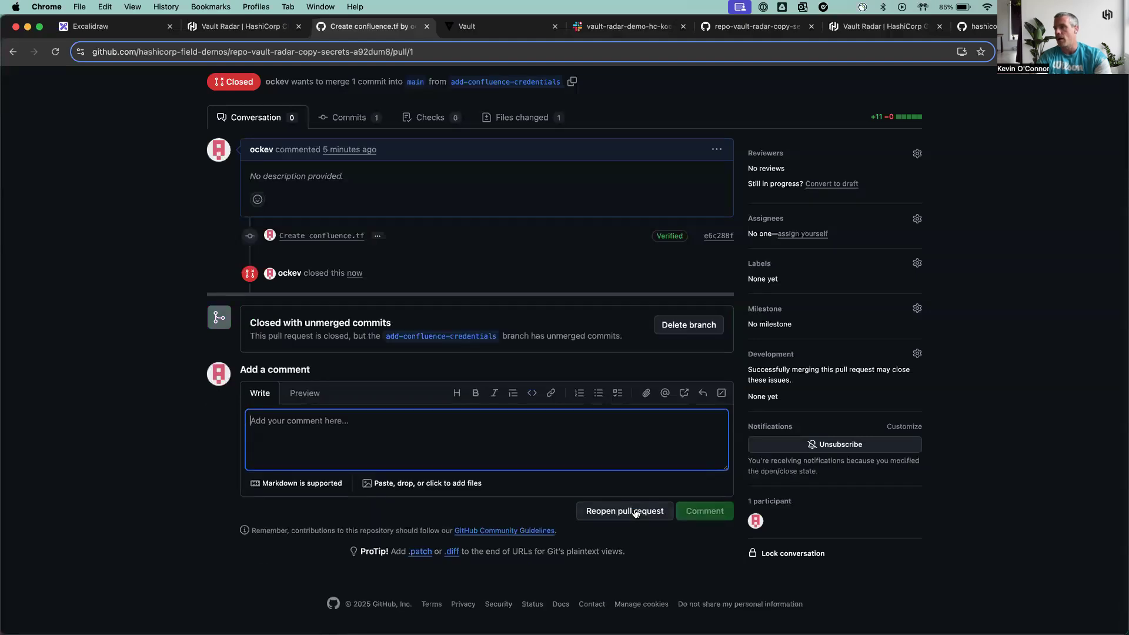
left_click(695, 327)
left_click(695, 326)
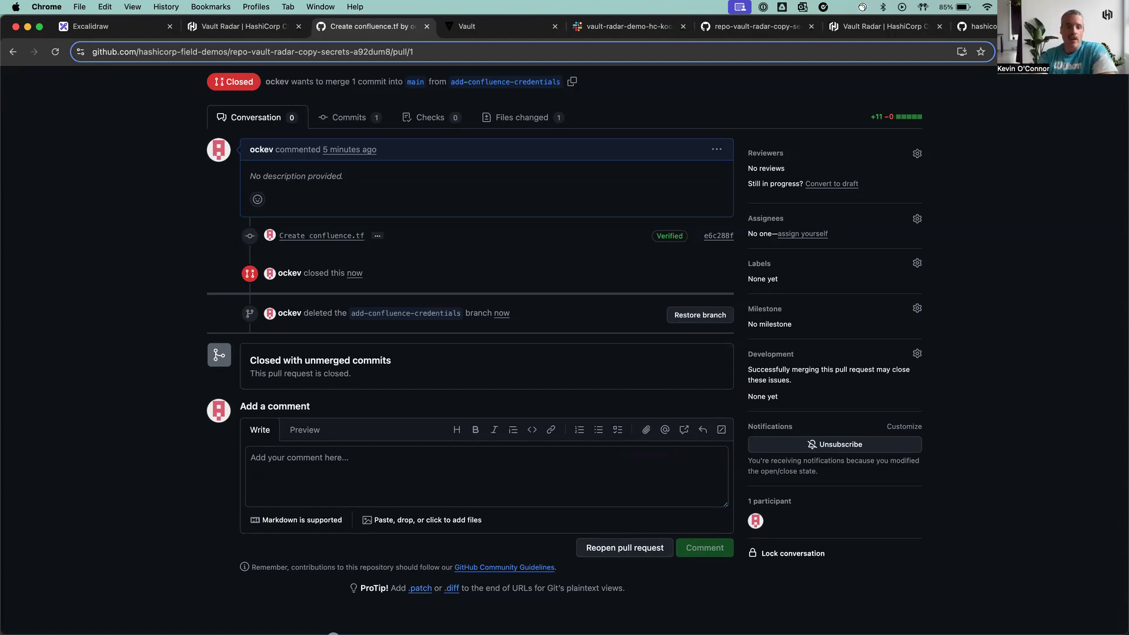
scroll(147, 353, "up", 3)
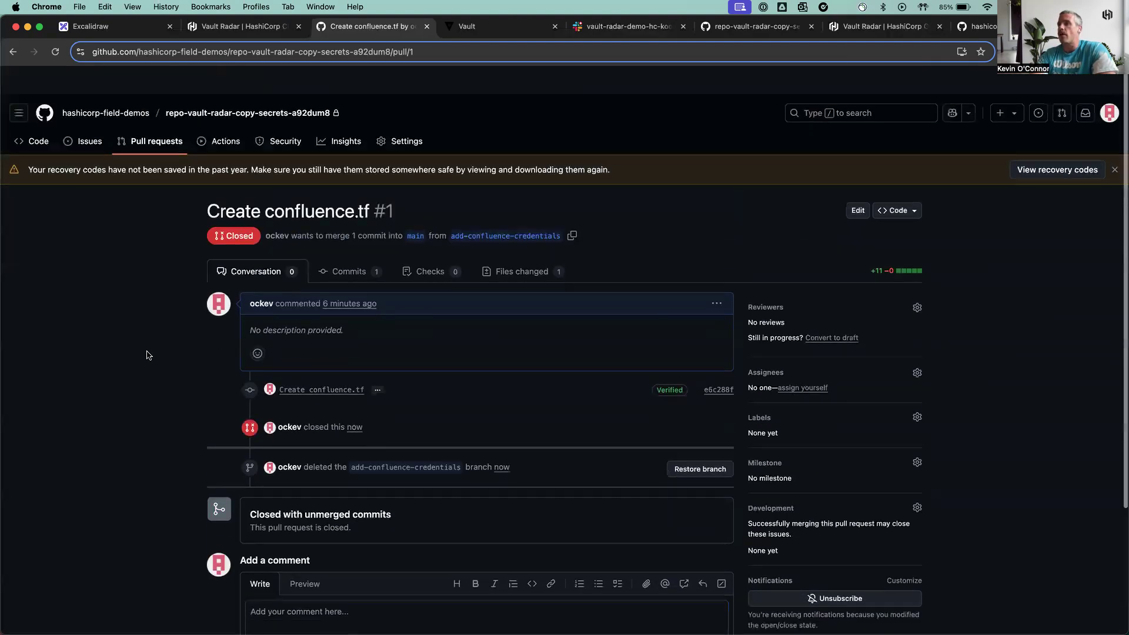
Step: Create a new file named confluence.tf on the main branch of repo-vault-radar-copy-secrets-a92dum8
left_click(241, 86)
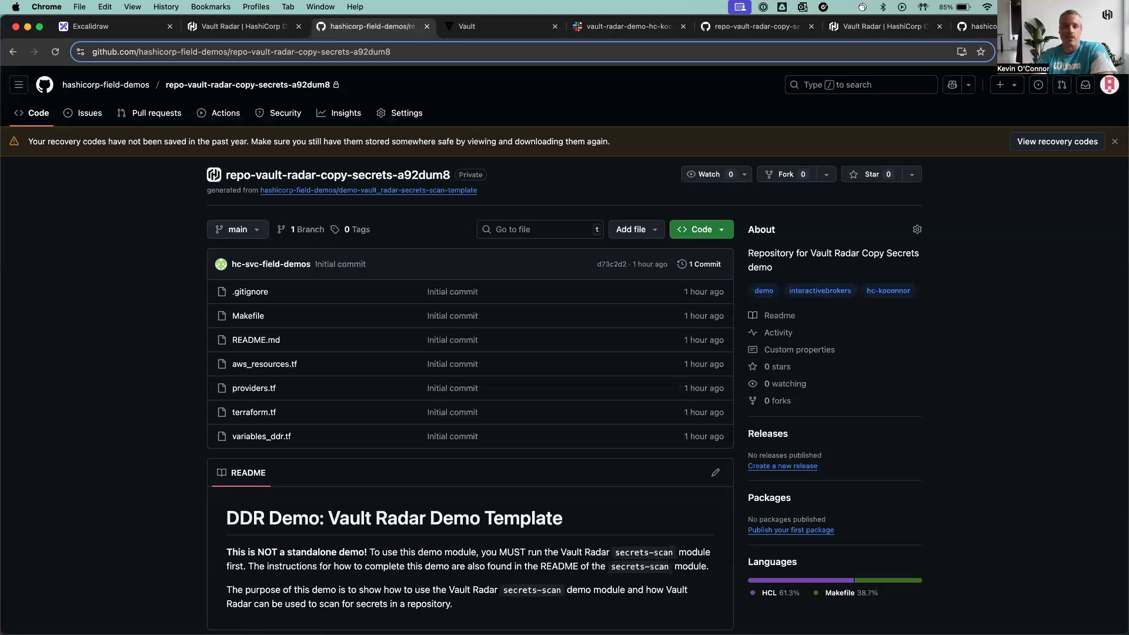
left_click(647, 233)
left_click(667, 257)
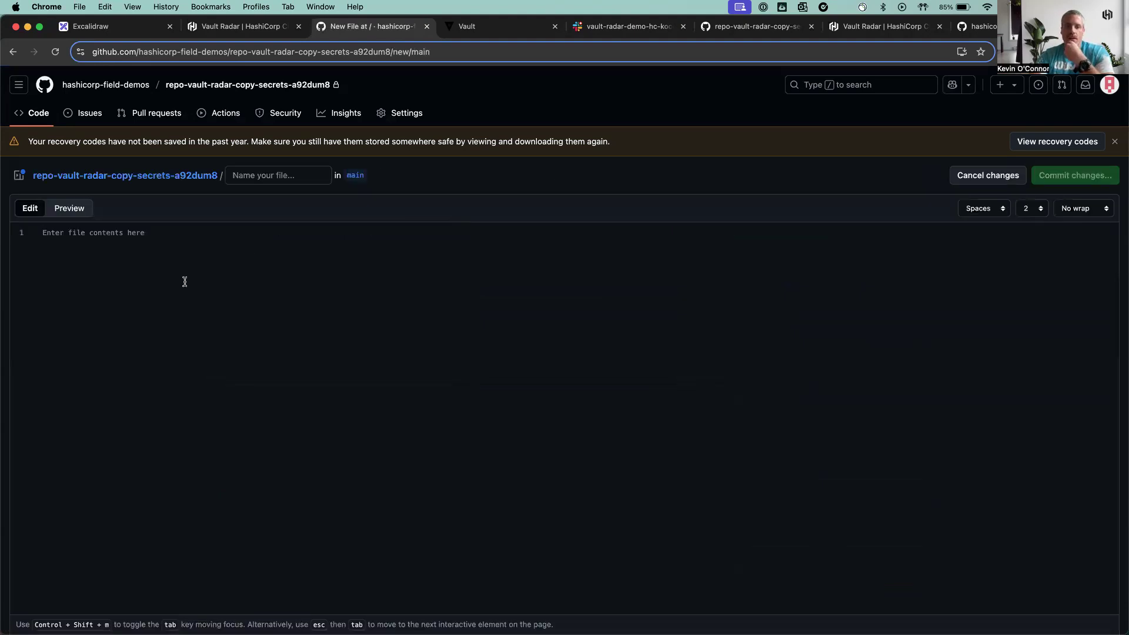
left_click(289, 174)
type("confluence.tf")
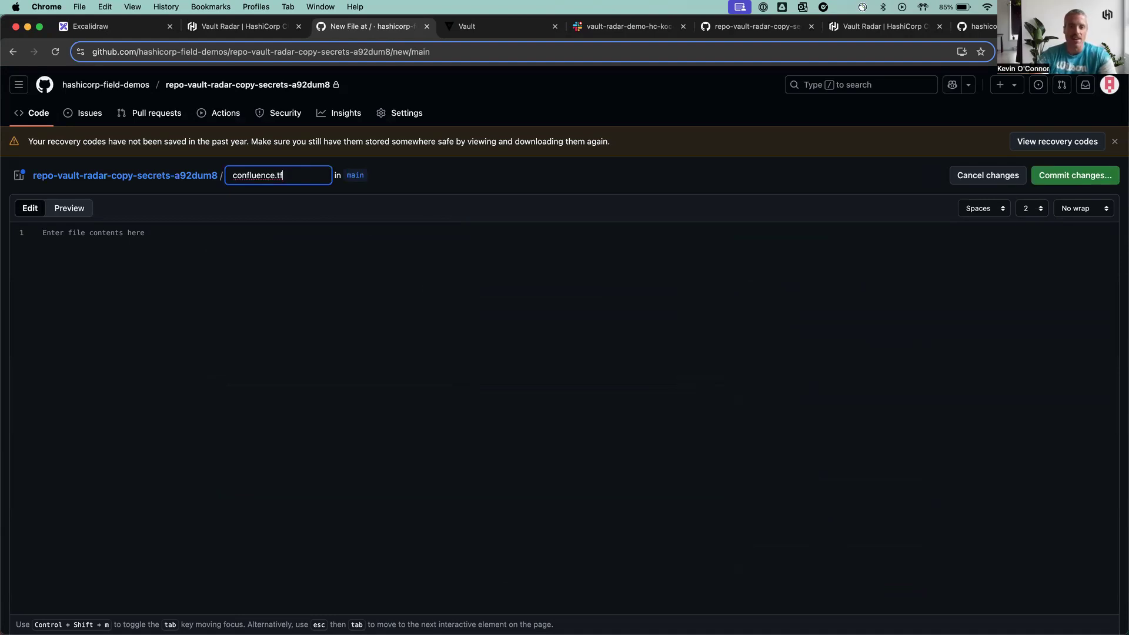
Step: Paste the copied Terraform configuration into confluence.tf, with a vault_kv_secret_v2 data source supplying the Confluence provider's token
key("super+Tab")
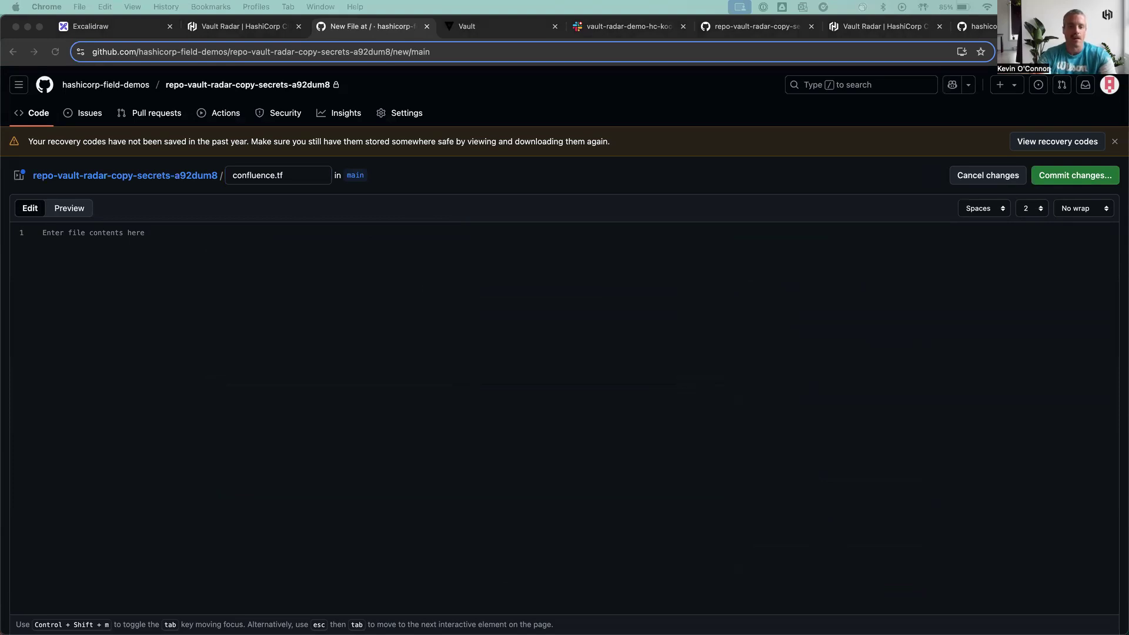
key("super+Tab")
left_click(211, 257)
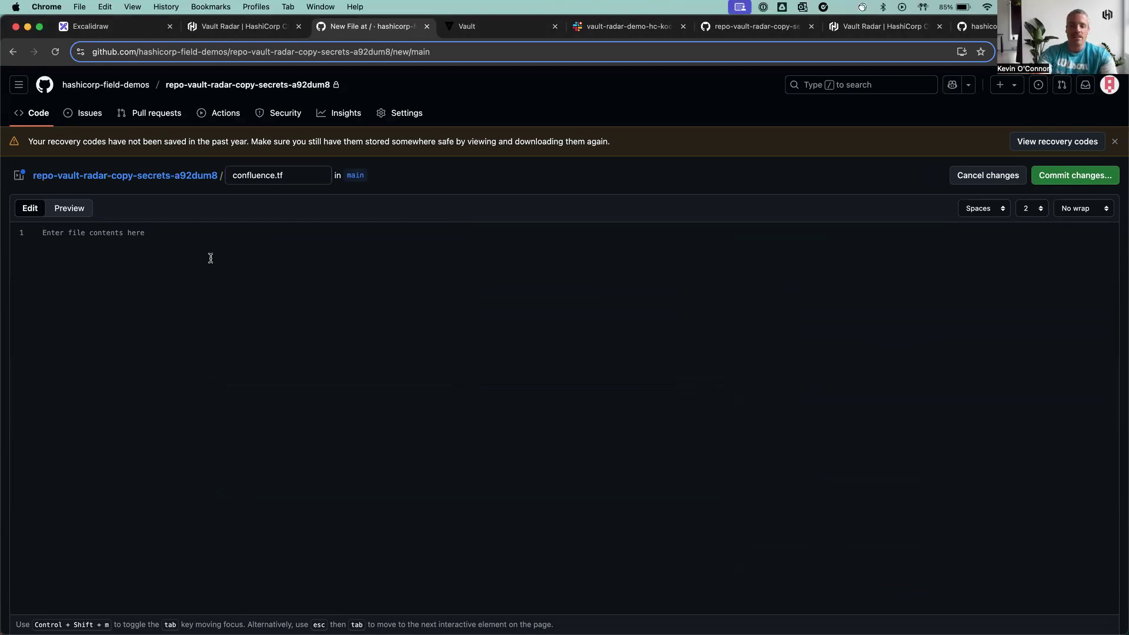
key("super+v")
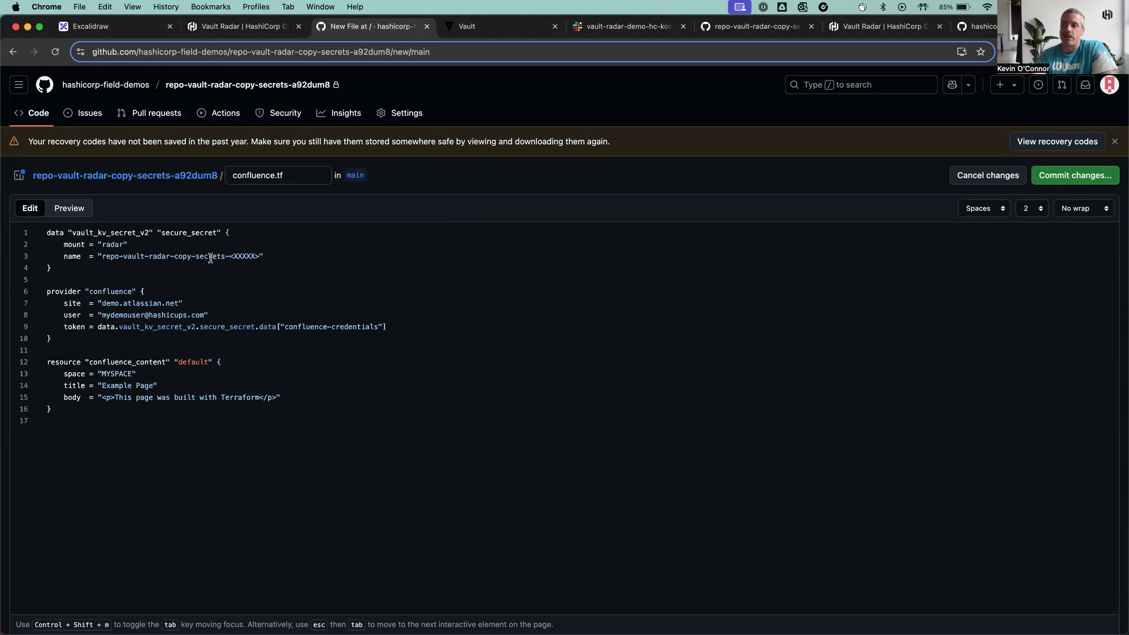
Step: Replace the <XXXXX> placeholder in the Vault secret name with the repository suffix a92dum8 copied from the page address
left_click(391, 49)
left_click(402, 54)
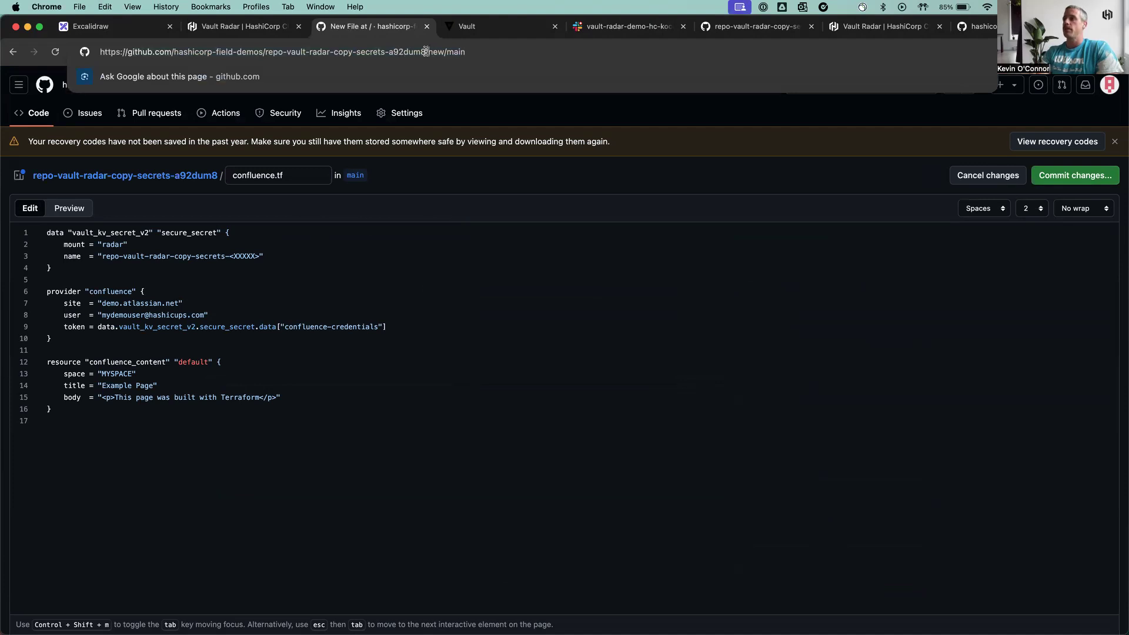
left_click_drag(426, 52, 385, 54)
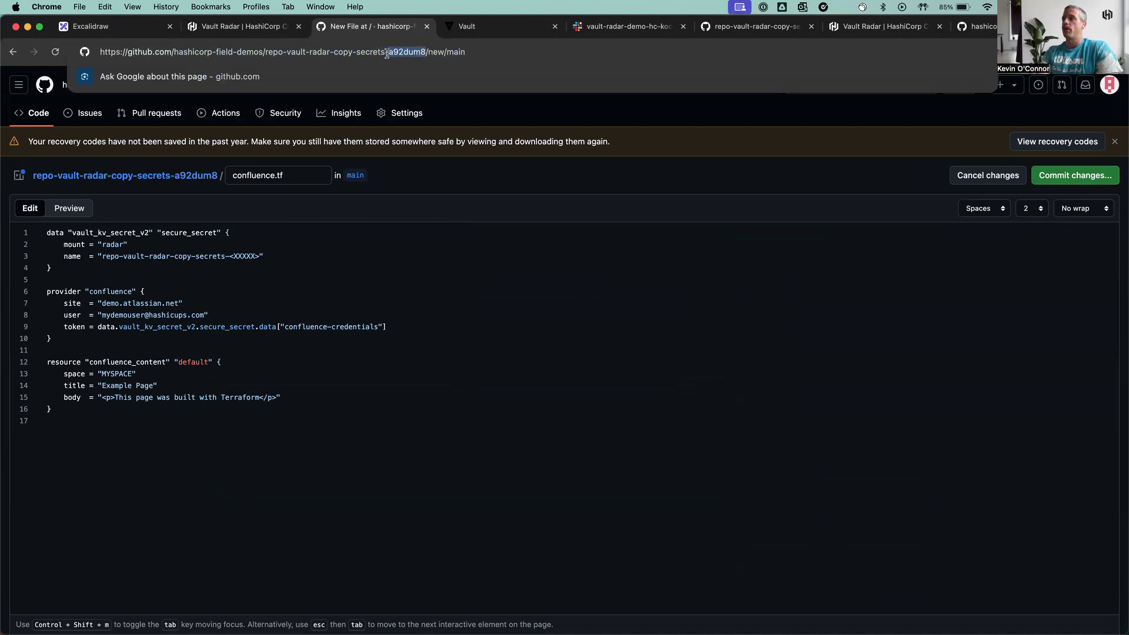
key("super+c")
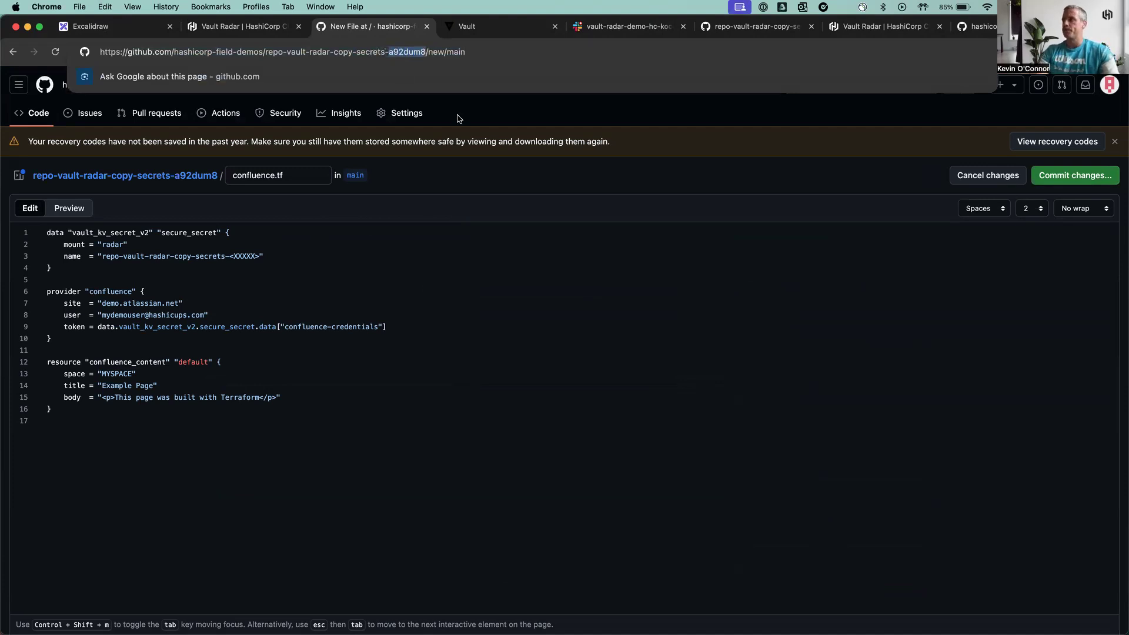
left_click(279, 358)
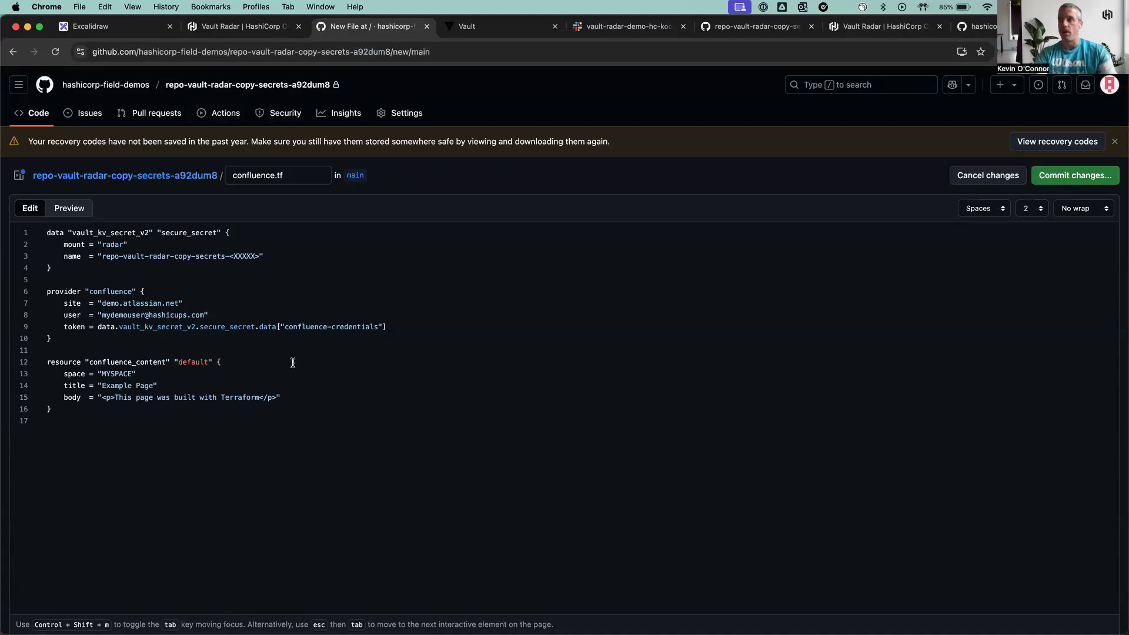
key("BackSpace")
key("BackSpace")
key("BackSpace")
key("BackSpace")
key("BackSpace")
key("BackSpace")
key("BackSpace")
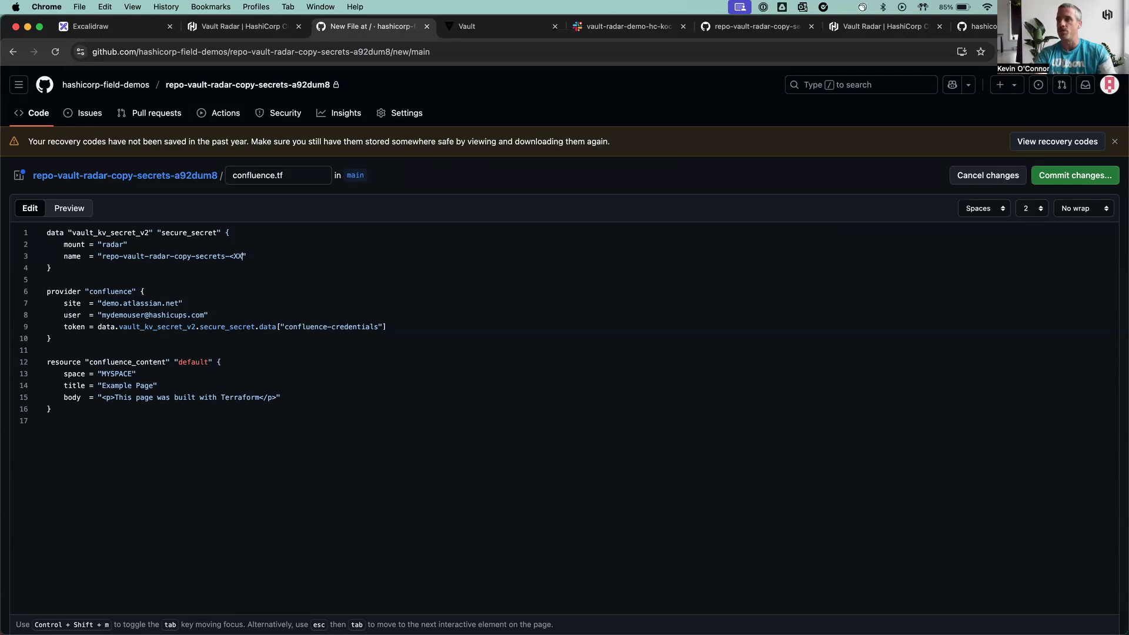
key("super+v")
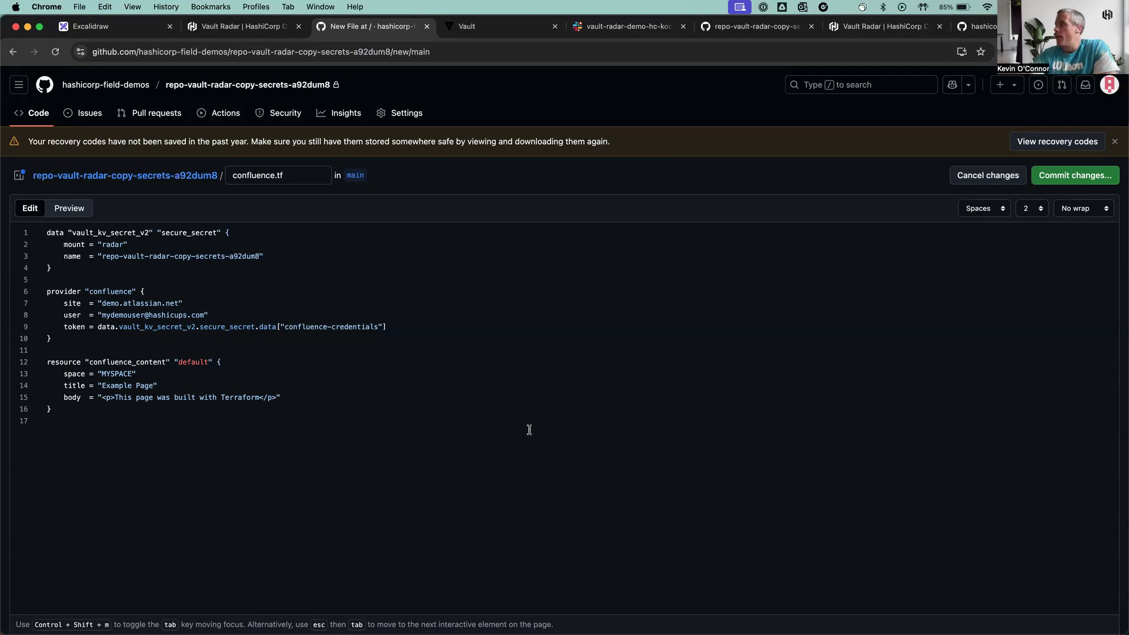
Step: Commit confluence.tf to a new branch named secured-confluence-credentials and create a pull request into main titled Create confluence.tf
left_click(1082, 177)
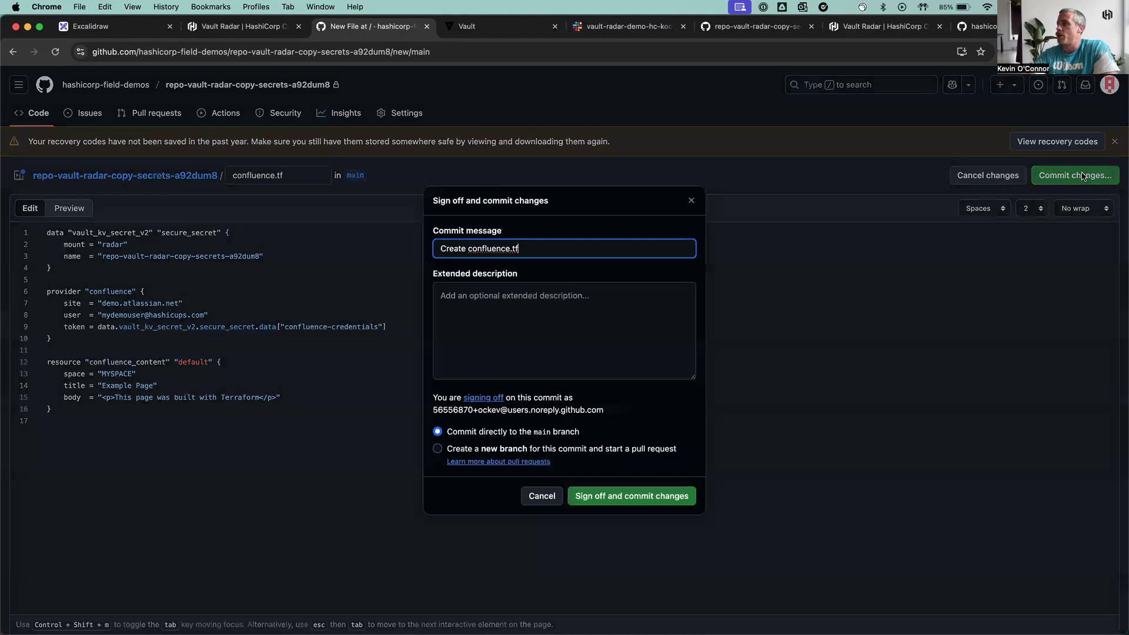
left_click(497, 448)
triple_click(506, 472)
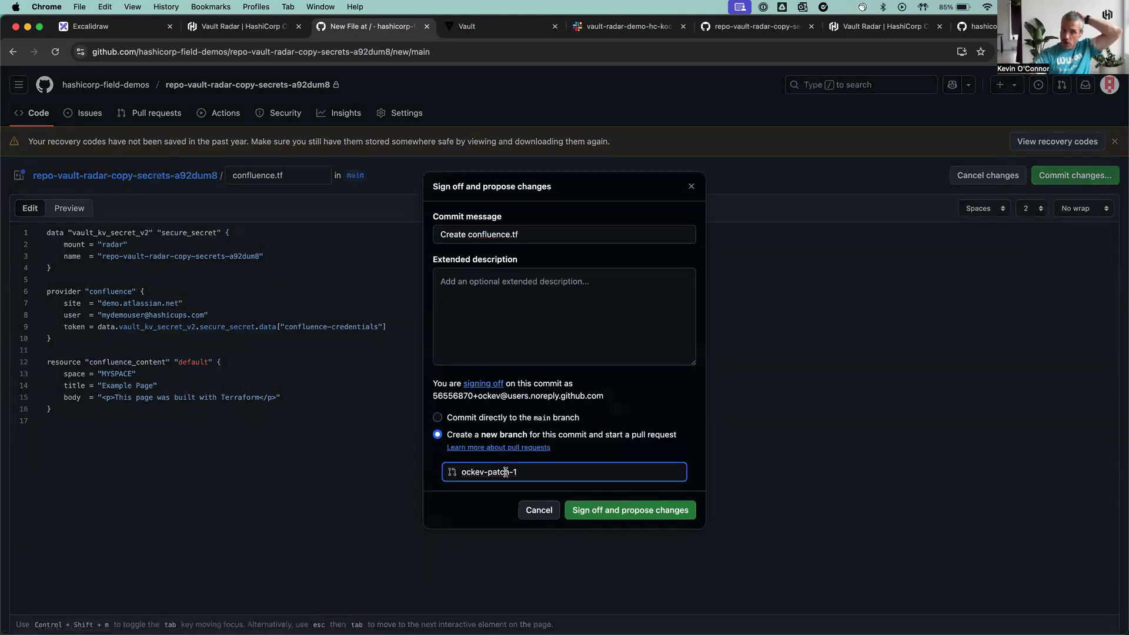
type("se")
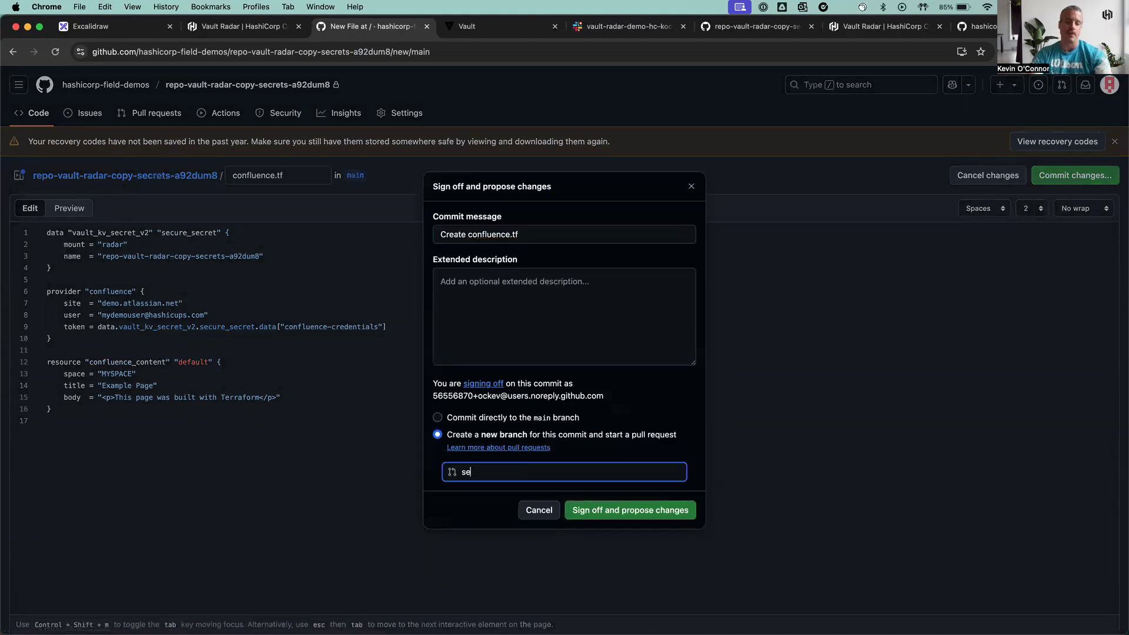
type("cured-")
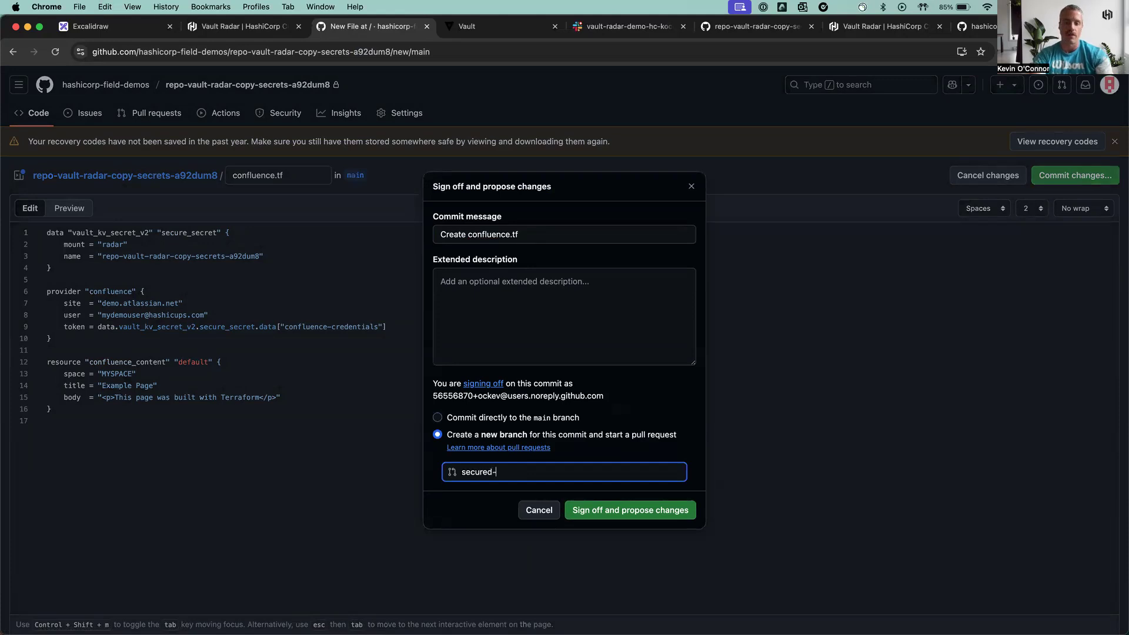
type("confluence-credentials")
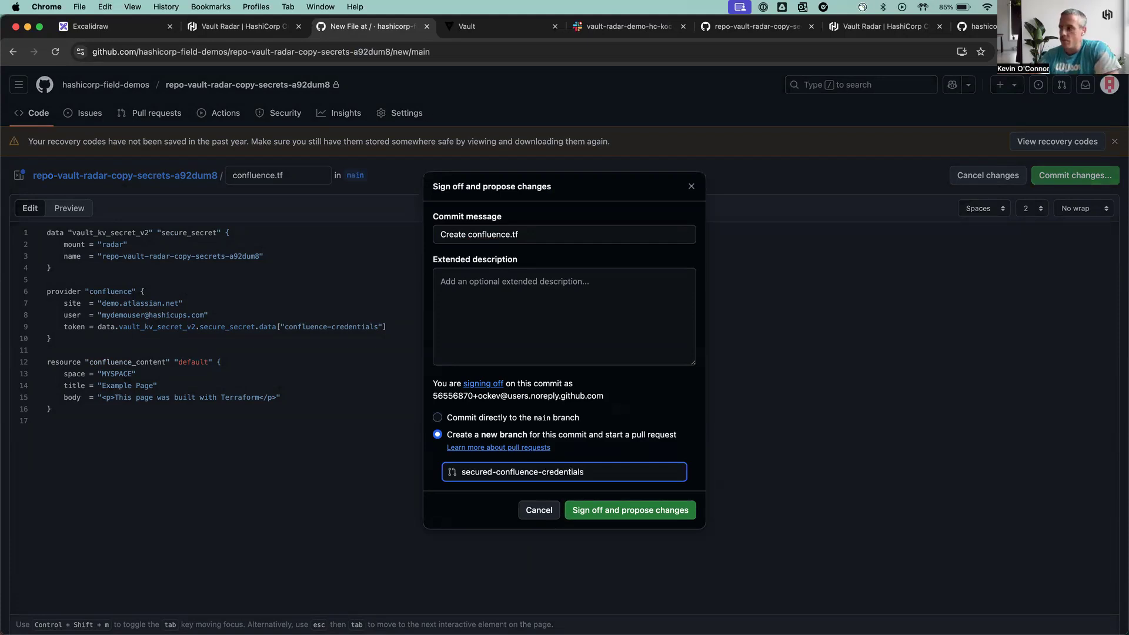
left_click(650, 510)
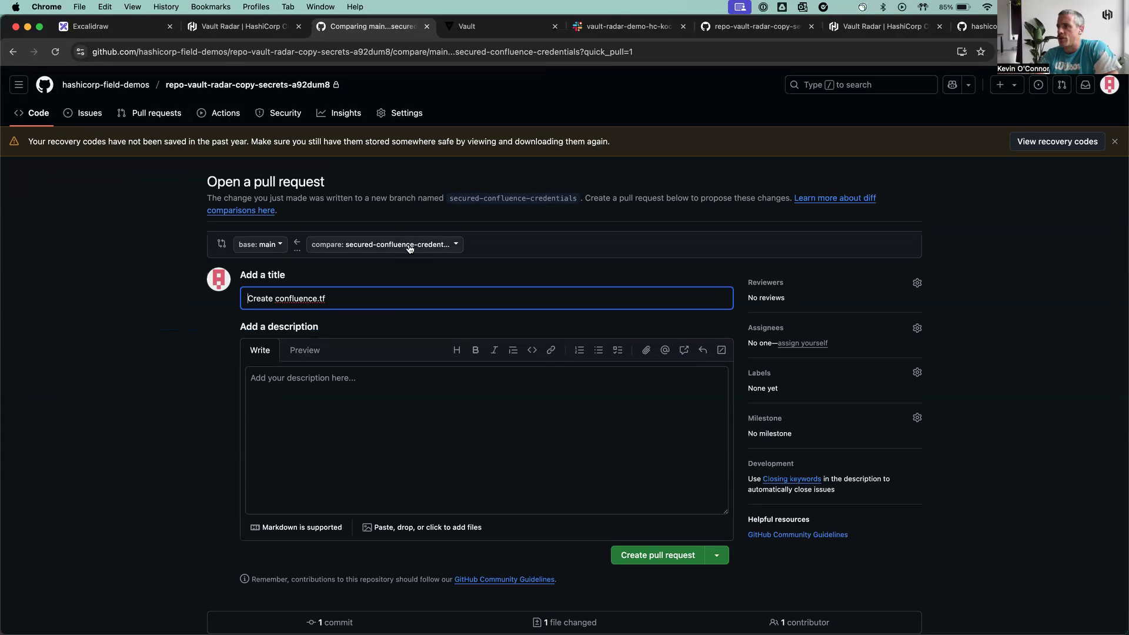
left_click(670, 562)
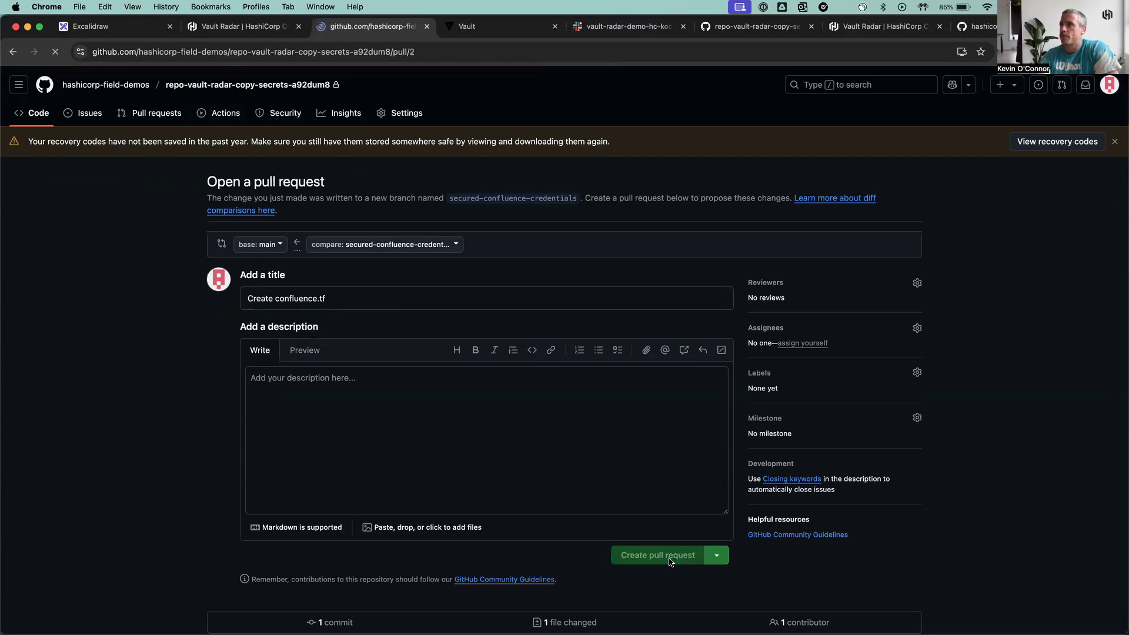
Step: Review the file changes in the Create confluence.tf commit of pull request #2 and return to the conversation
scroll(149, 462, "down", 4)
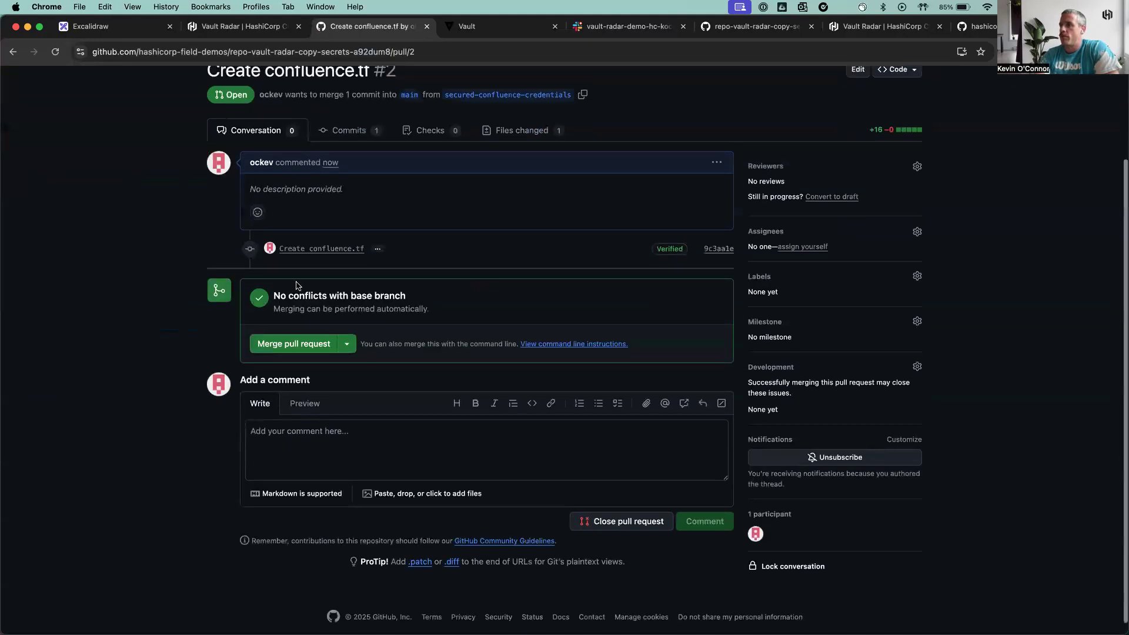
left_click(300, 248)
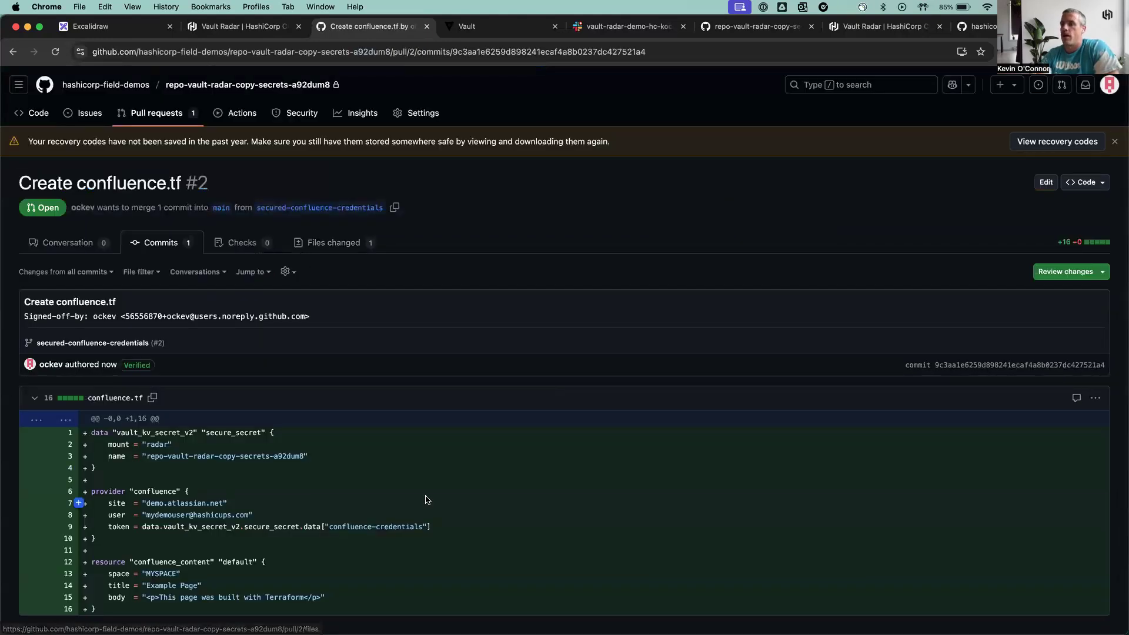
scroll(423, 499, "down", 3)
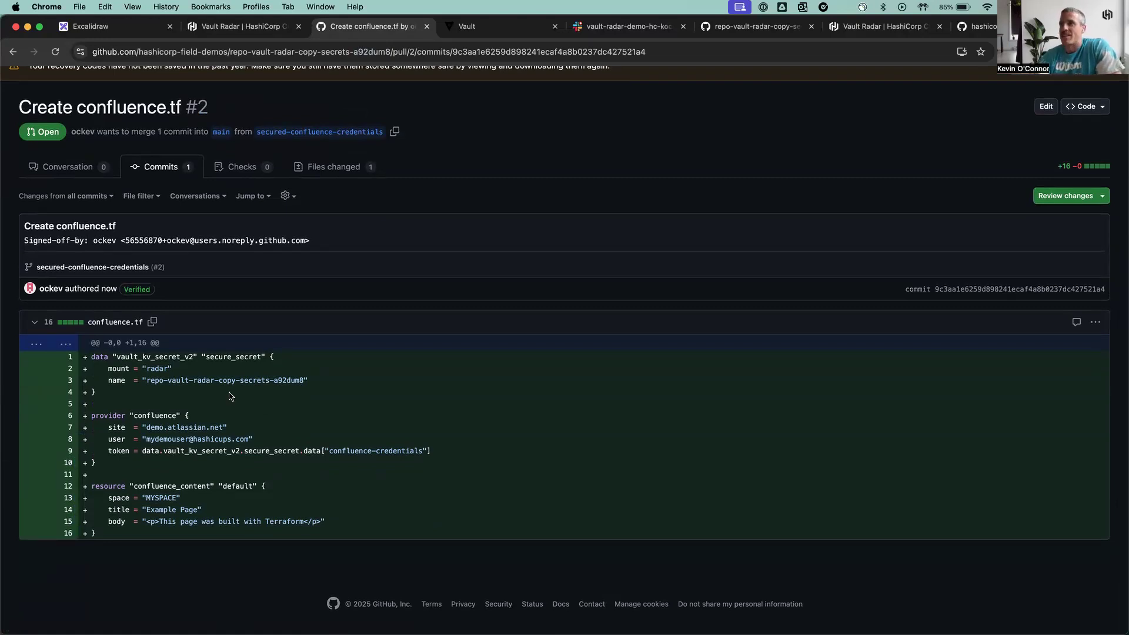
left_click(13, 52)
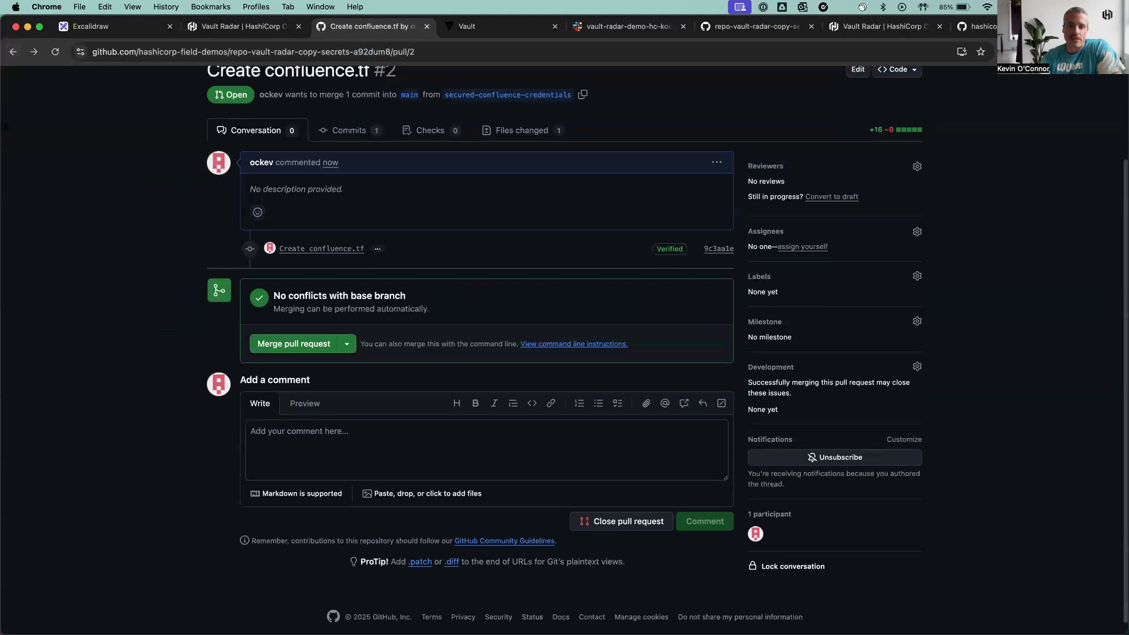
Step: Merge pull request #2 into main with the default commit message and delete the secured-confluence-credentials branch
left_click(291, 345)
scroll(159, 463, "down", 1)
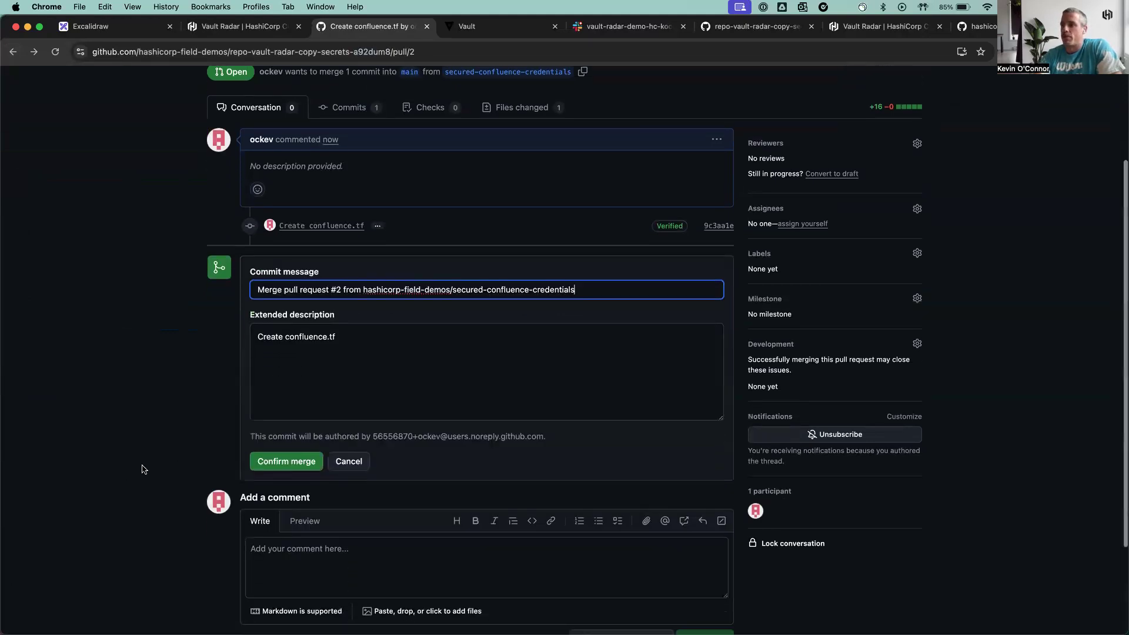
left_click(300, 450)
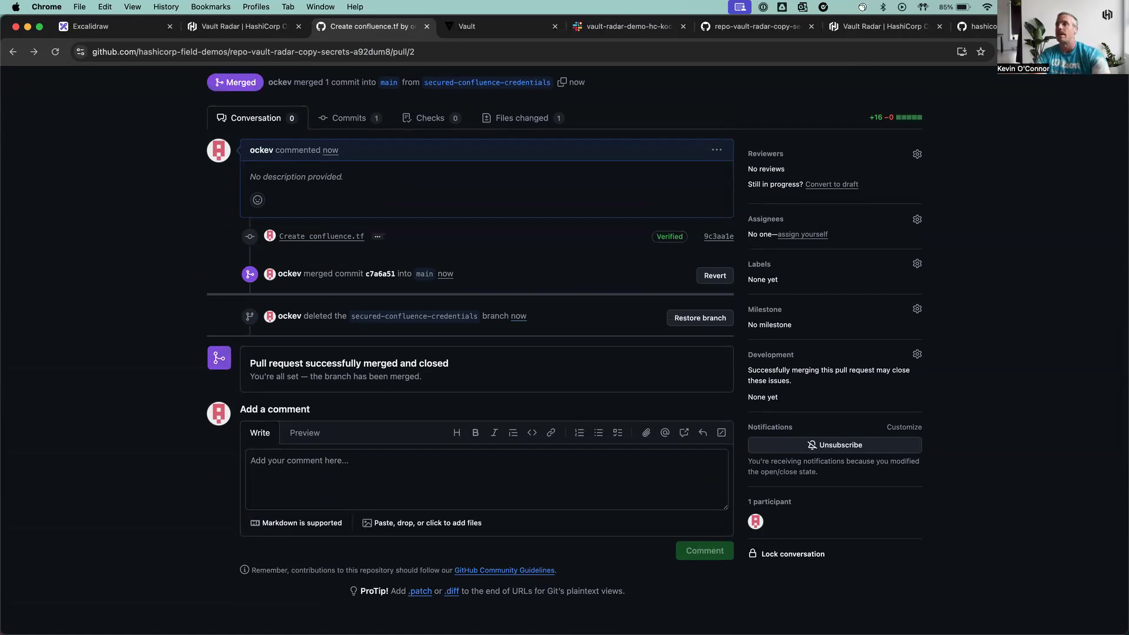
Step: View the Vault Radar project overview with its resource risks and events, and switch to the Excalidraw workflow diagram
left_click(245, 29)
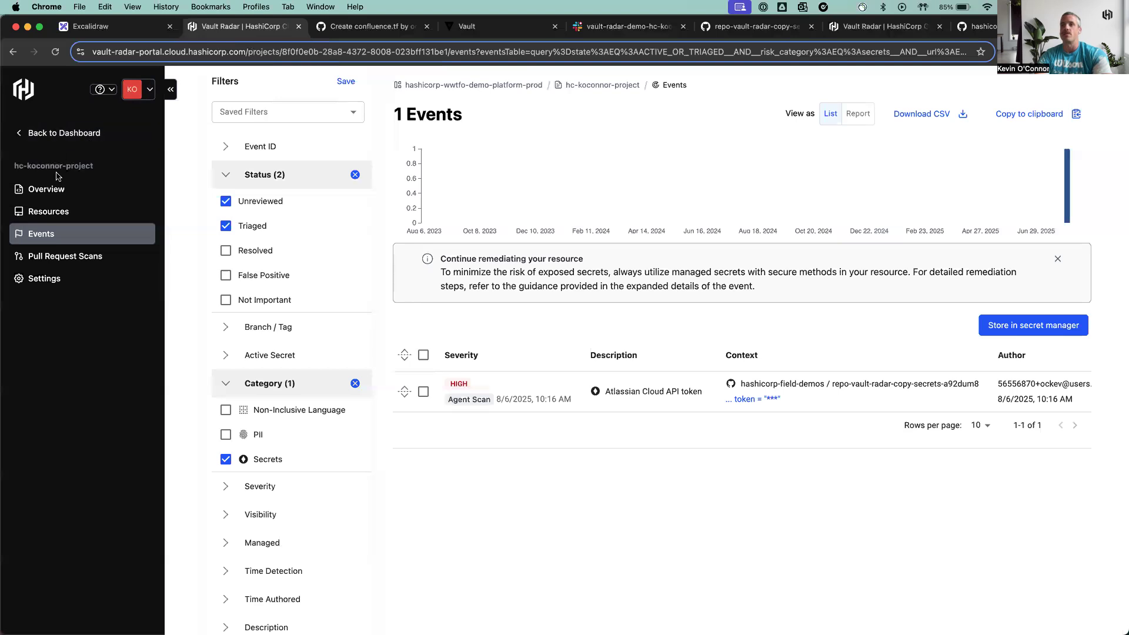
left_click(52, 195)
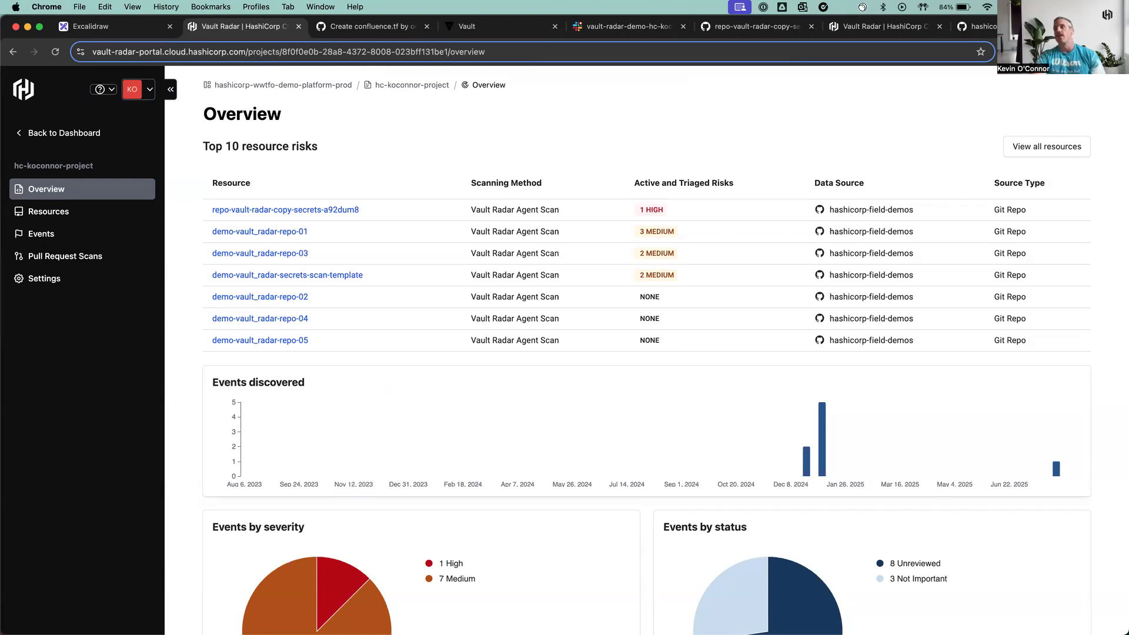
left_click(133, 26)
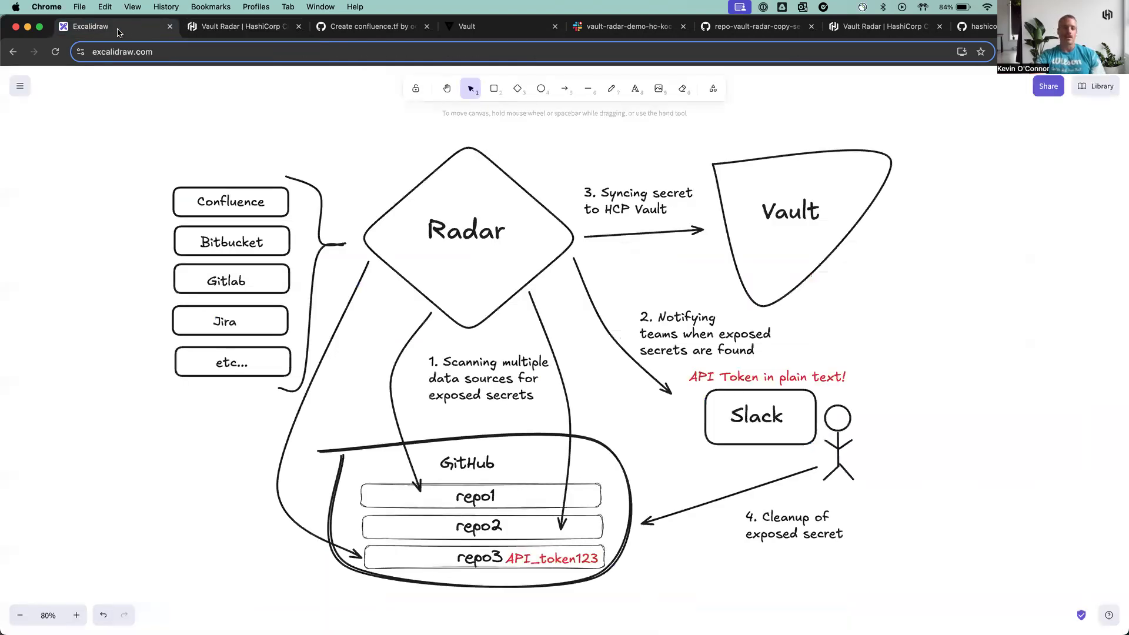